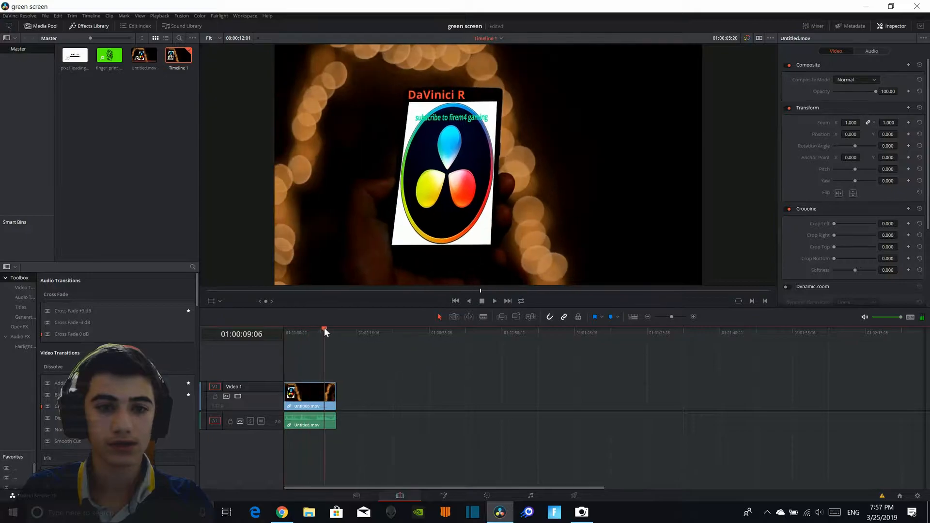
Step: Play back the Untitled.mov footage on the timeline and return the playhead to the start
click(492, 302)
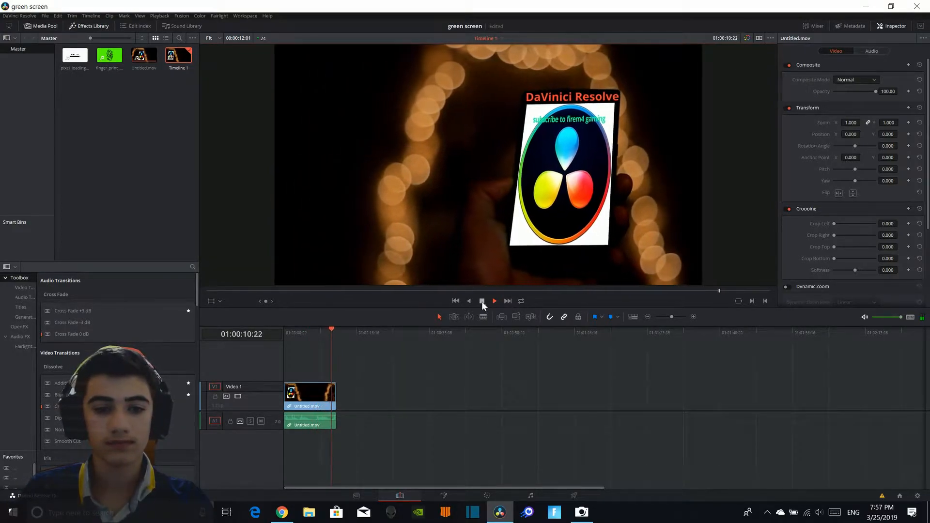
click(482, 302)
drag(335, 331, 242, 334)
Step: Place finger_print_green_screen.mp4 on a new video track above Untitled.mov, starting at the beginning of the timeline
drag(110, 54, 263, 346)
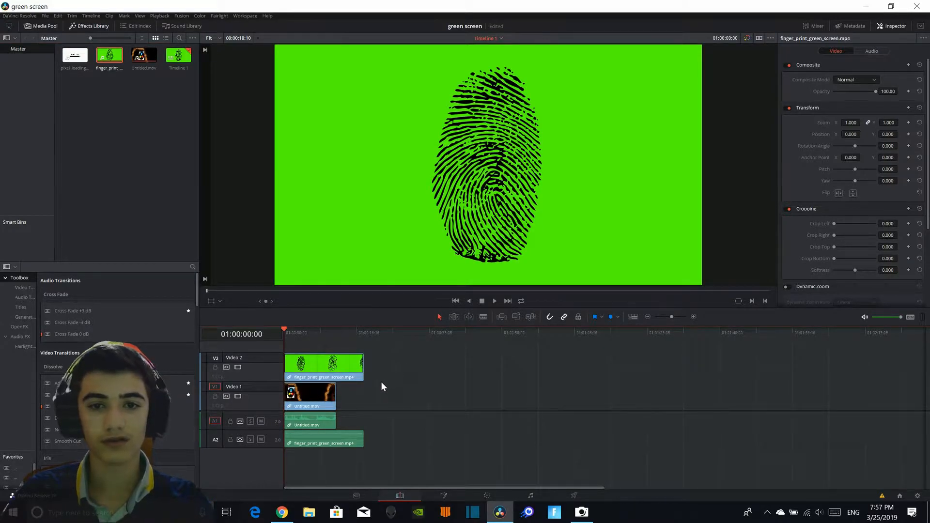
click(307, 332)
drag(306, 332, 281, 350)
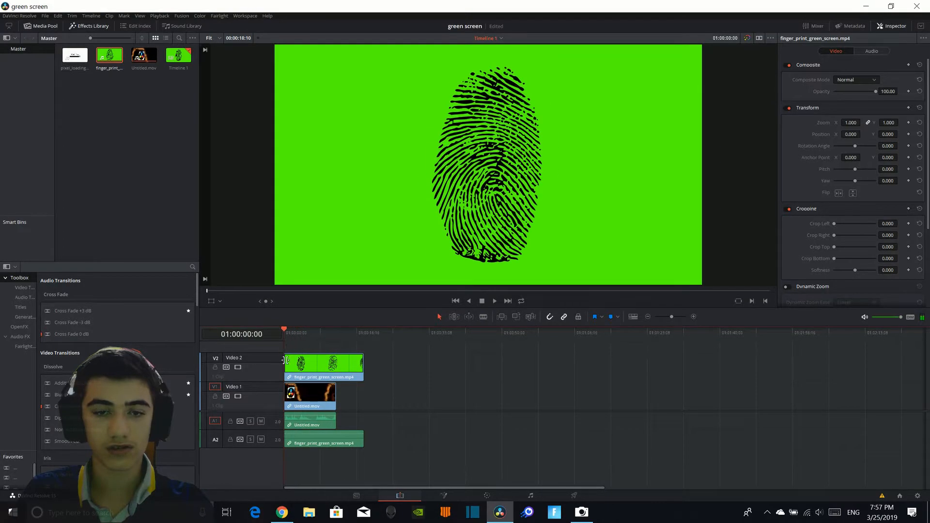
Step: Open the fingerprint clip for color grading and sample its green background with the HSL Qualifier
click(339, 372)
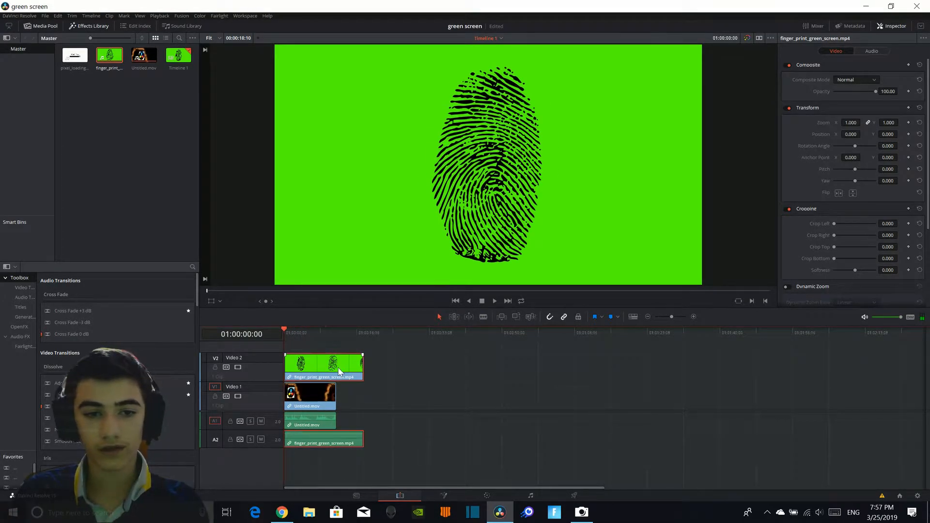
click(488, 495)
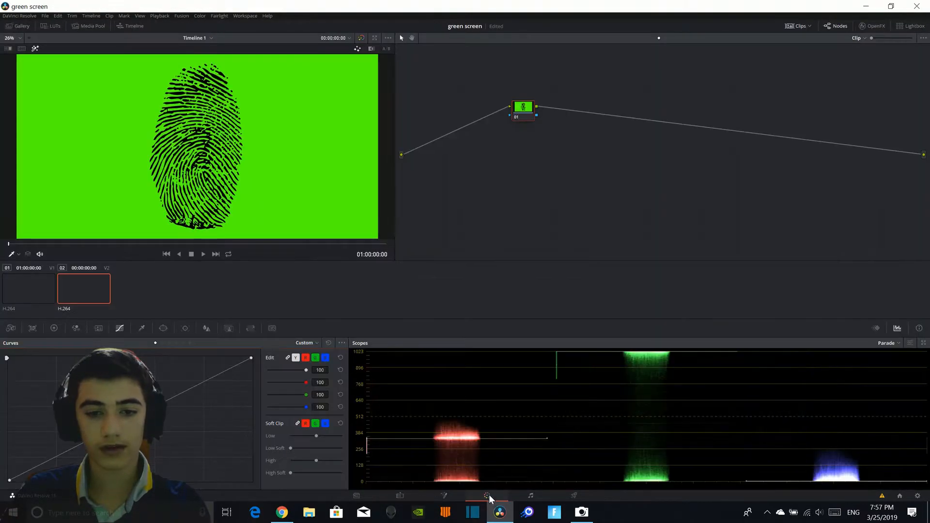
click(145, 328)
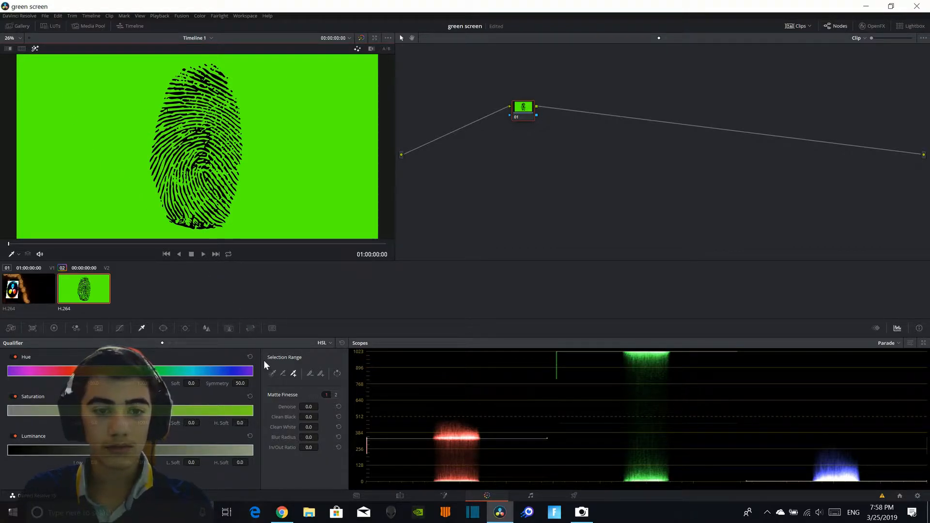
click(272, 373)
click(137, 185)
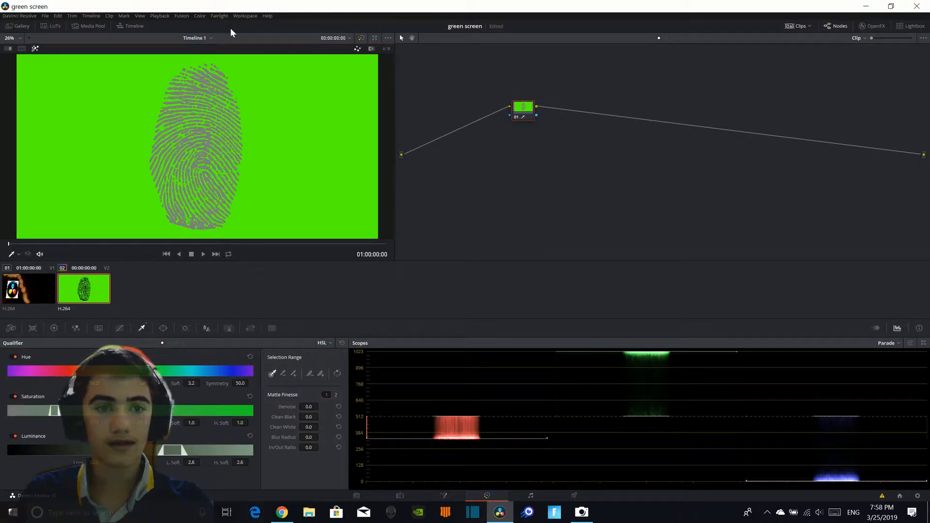
Step: Invert the qualifier selection so that the green background is excluded
click(35, 49)
click(35, 49)
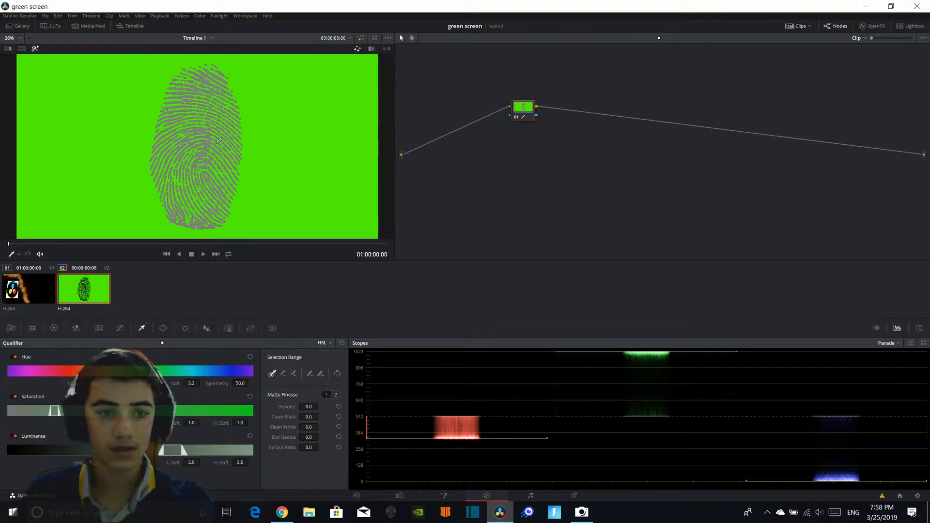
click(337, 374)
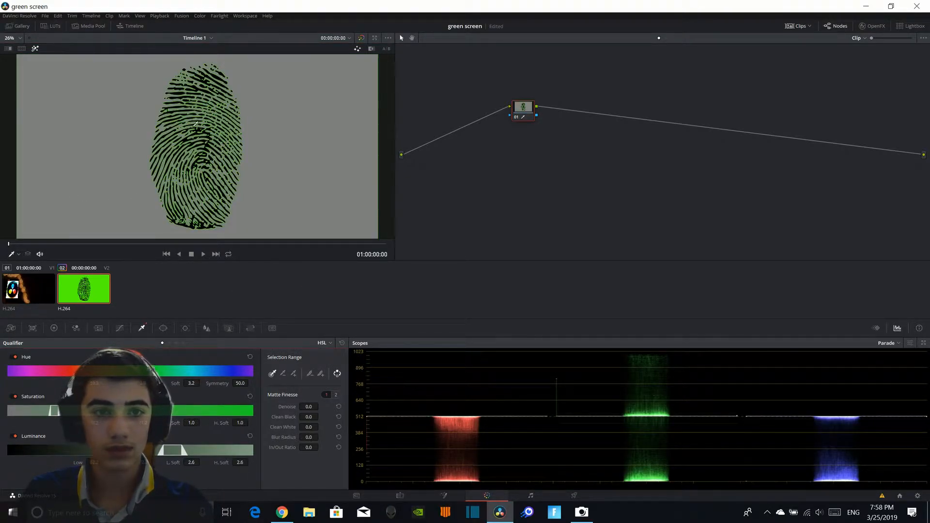
Step: Widen the qualifier's saturation and luminance ranges, extending luminance down to black, and adjust the hue range around green
scroll(195, 123, down, 2)
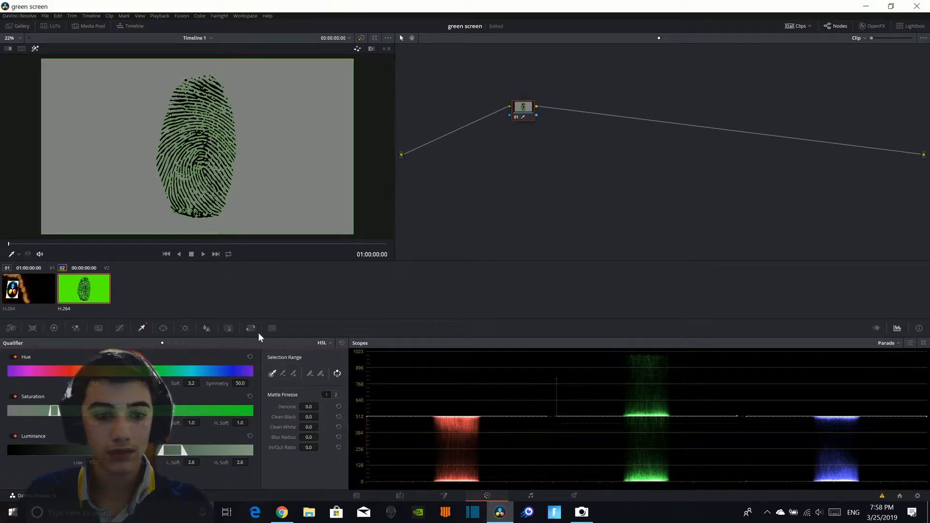
drag(219, 409, 160, 410)
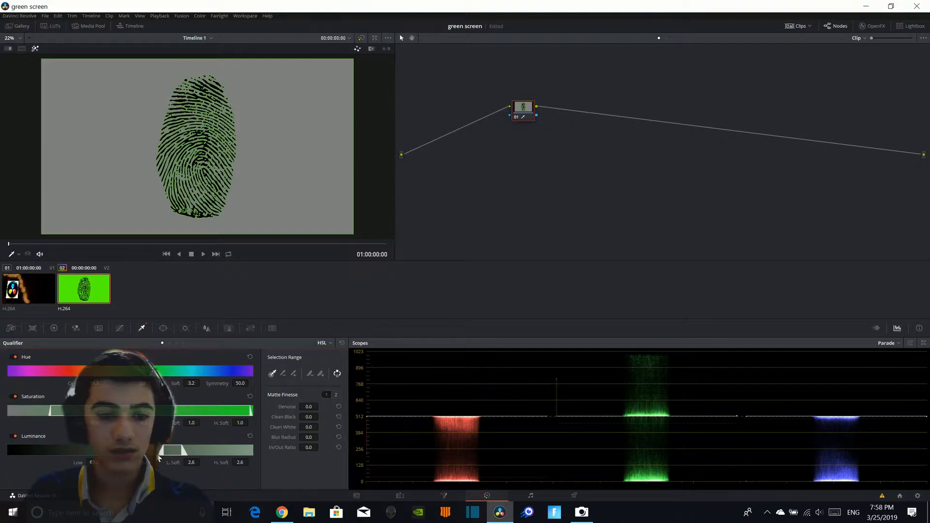
drag(162, 451, 5, 433)
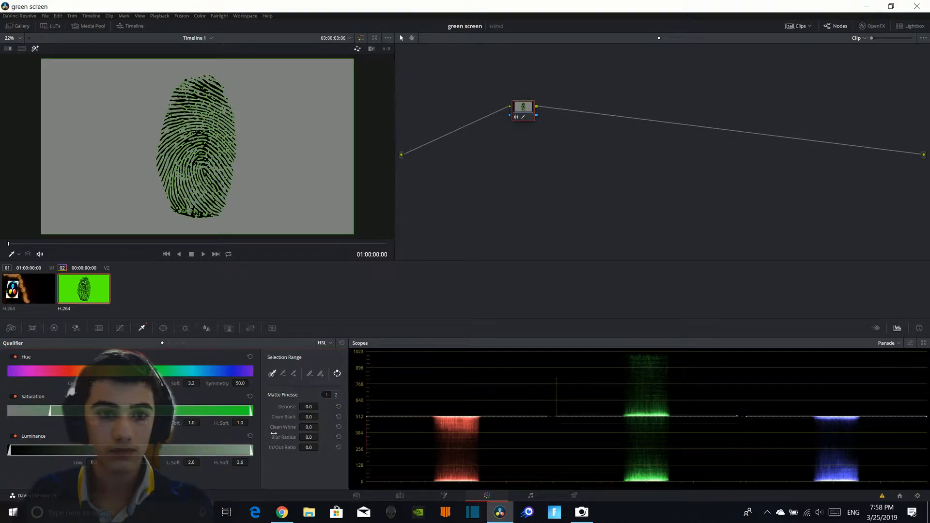
drag(251, 451, 216, 450)
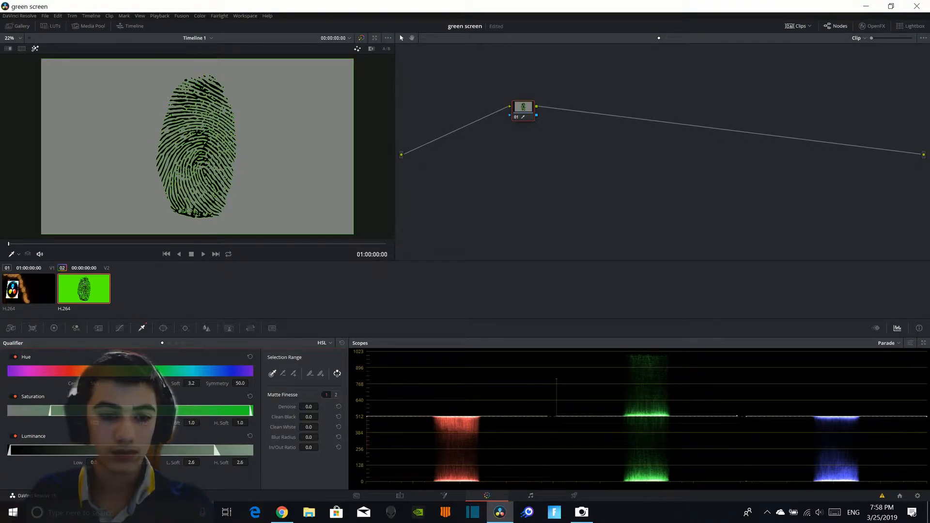
drag(8, 372, 173, 371)
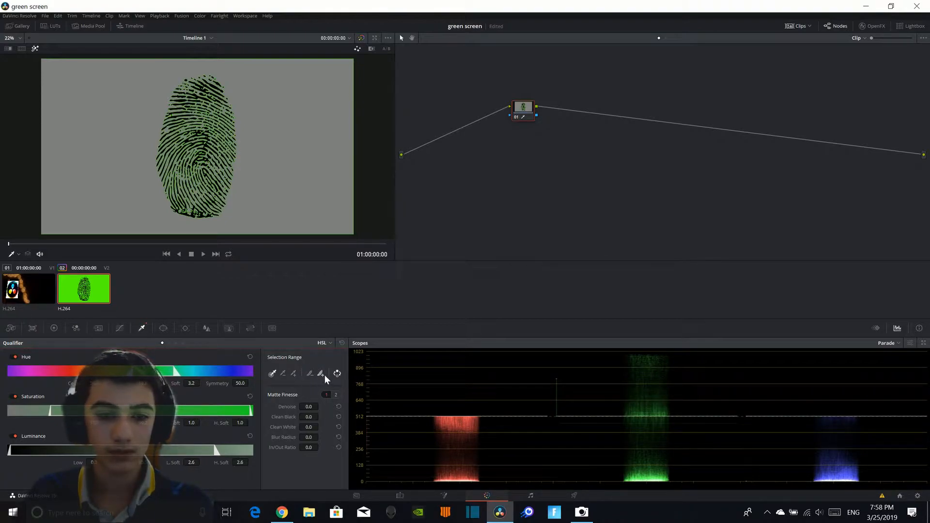
Step: Add the green fringe along the fingerprint ridges to the qualifier's color selection
click(294, 373)
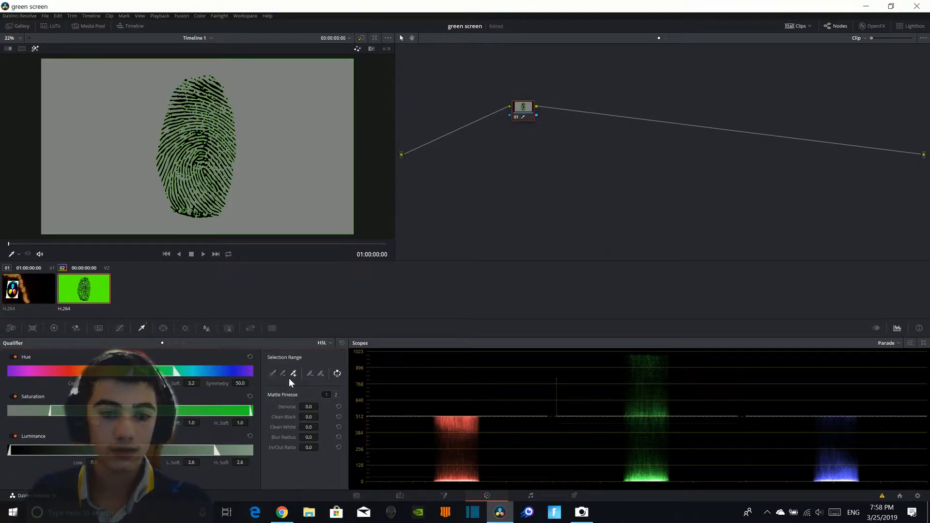
scroll(237, 169, up, 5)
scroll(237, 169, up, 8)
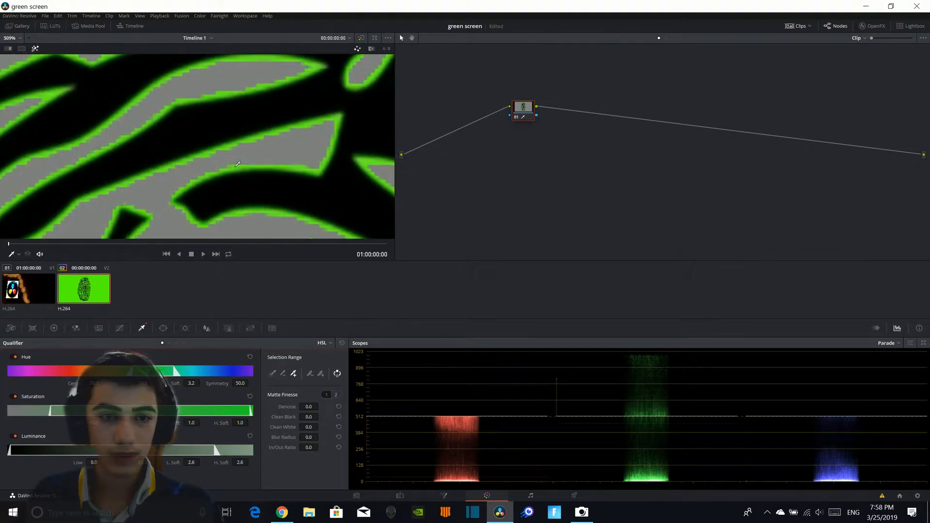
scroll(238, 164, up, 4)
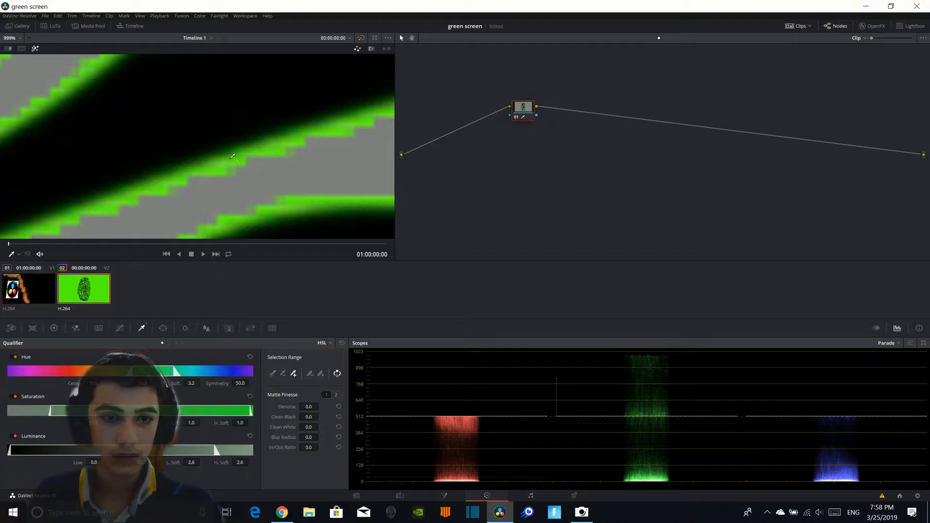
click(233, 156)
drag(307, 151, 225, 170)
scroll(224, 170, down, 7)
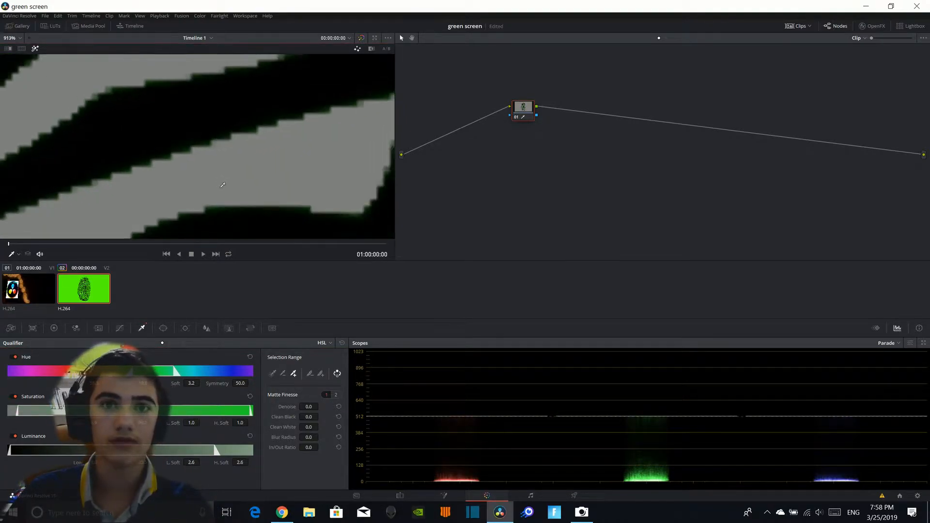
scroll(250, 158, down, 8)
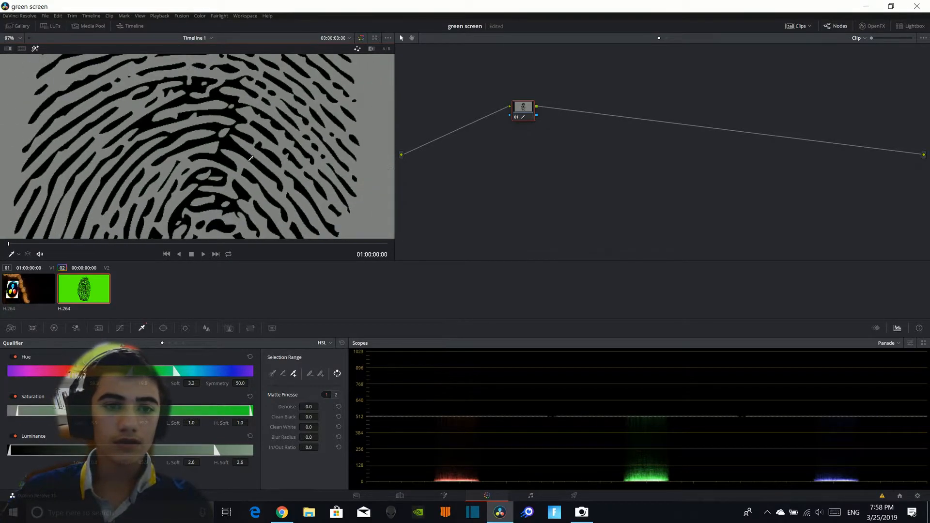
scroll(252, 160, down, 3)
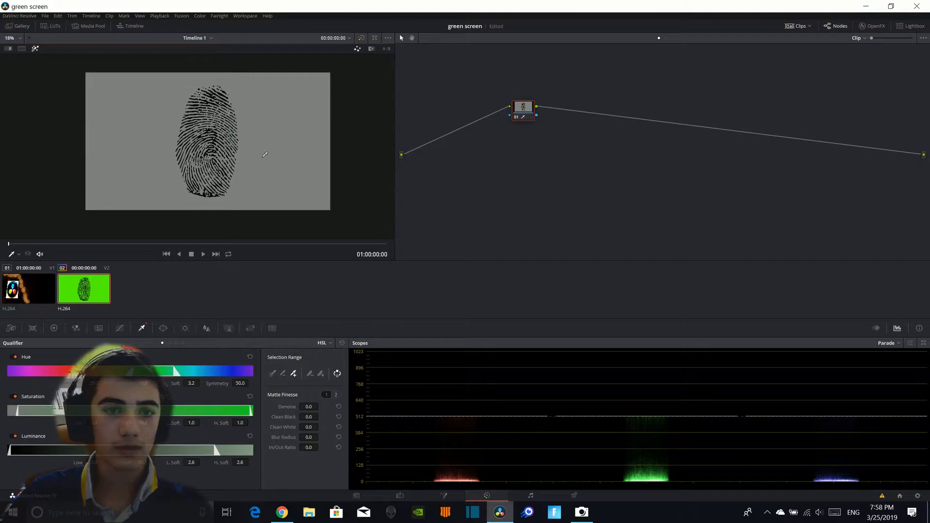
scroll(265, 155, up, 1)
Step: Refine the qualifier matte by trying Denoise and resetting it, and set Blur Radius to 2.5 and In/Out Ratio to -96.1
mouse_move(309, 407)
mouse_down()
mouse_move(339, 407)
mouse_move(307, 407)
mouse_move(308, 417)
mouse_up()
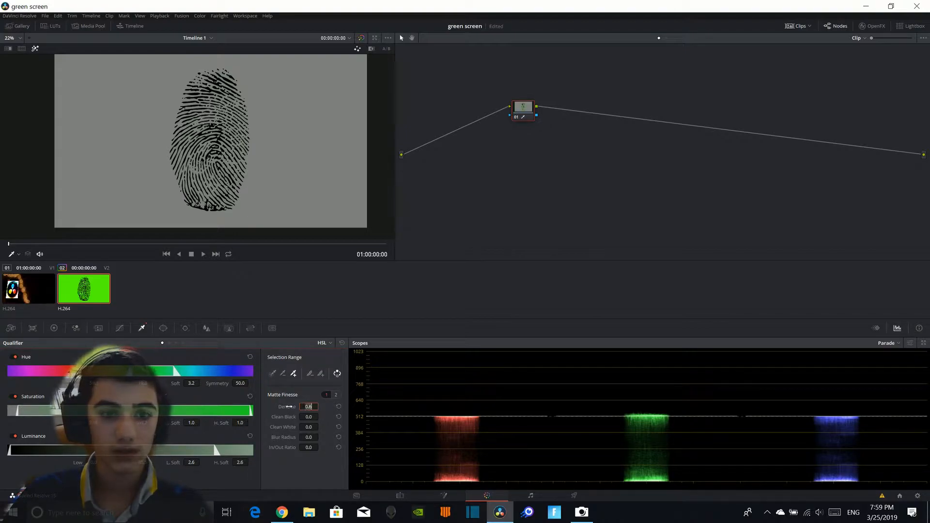
double_click(283, 410)
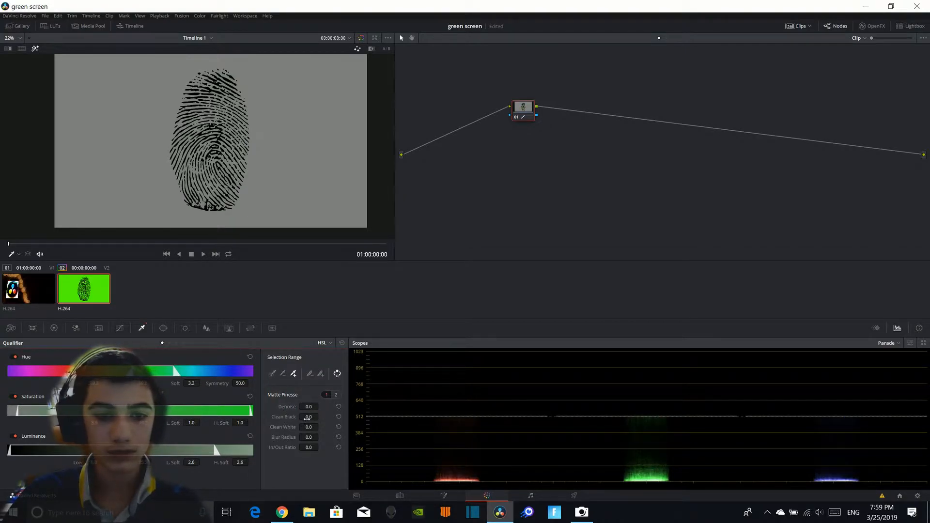
drag(309, 417, 321, 437)
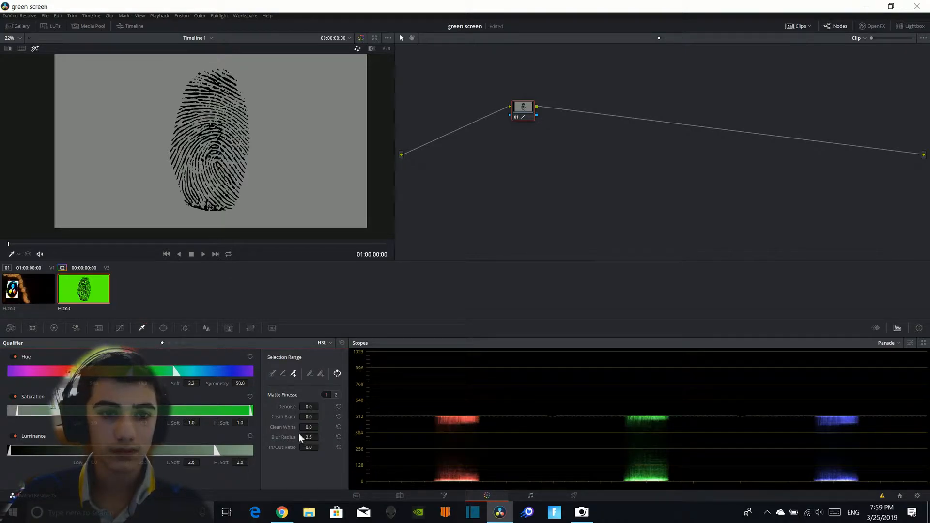
scroll(200, 225, up, 5)
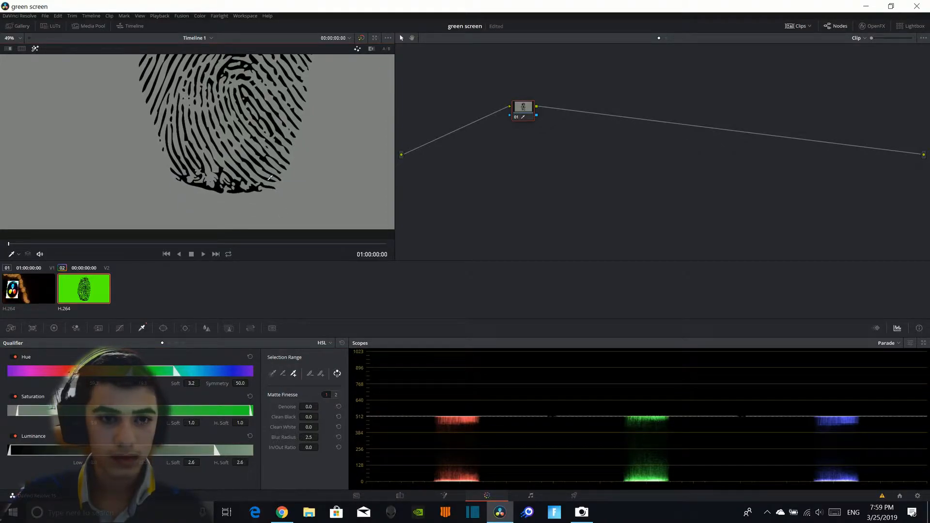
scroll(270, 178, down, 5)
mouse_move(310, 447)
mouse_down()
mouse_move(296, 447)
mouse_move(320, 447)
mouse_up()
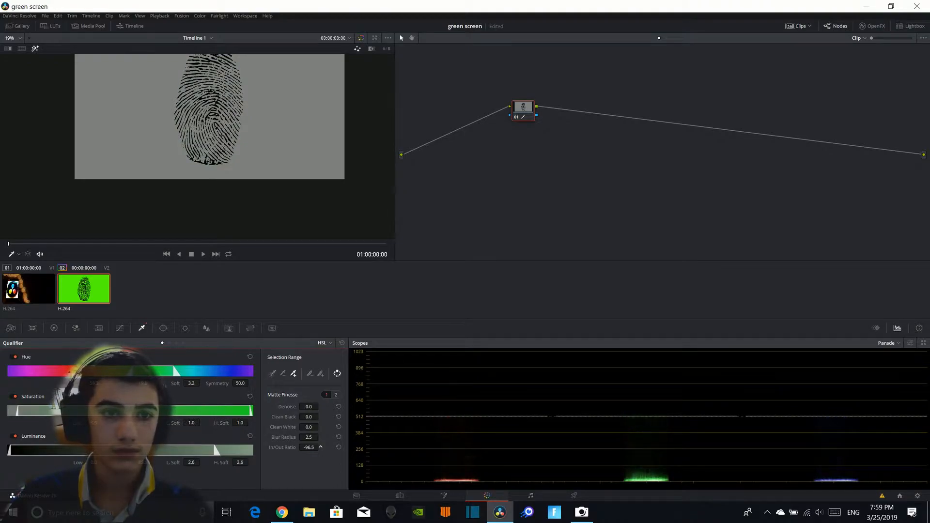
scroll(261, 232, up, 2)
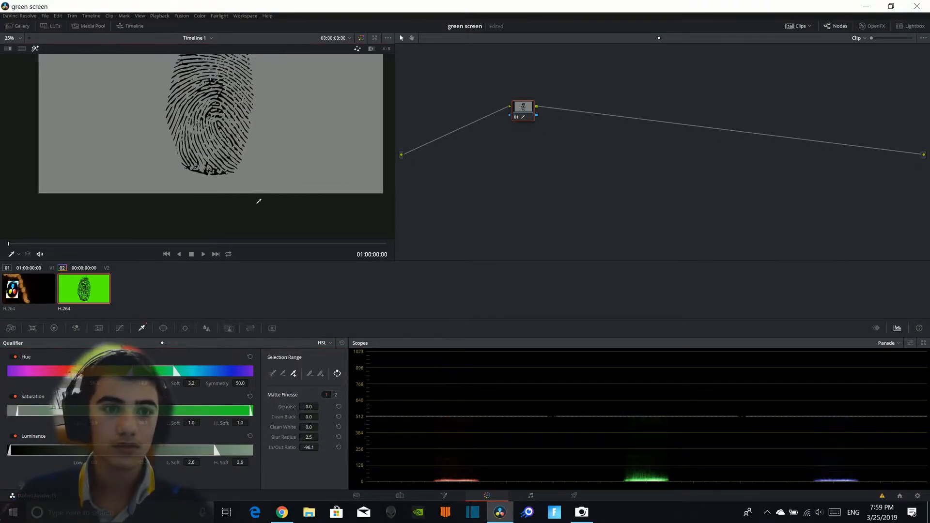
scroll(339, 223, down, 1)
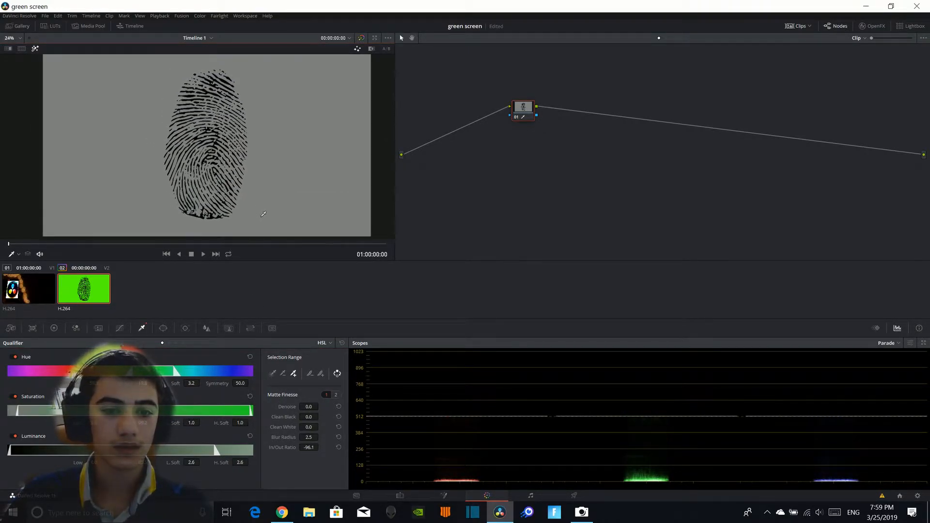
Step: Add an alpha output to the node graph and connect node 01's key output to it
right_click(866, 178)
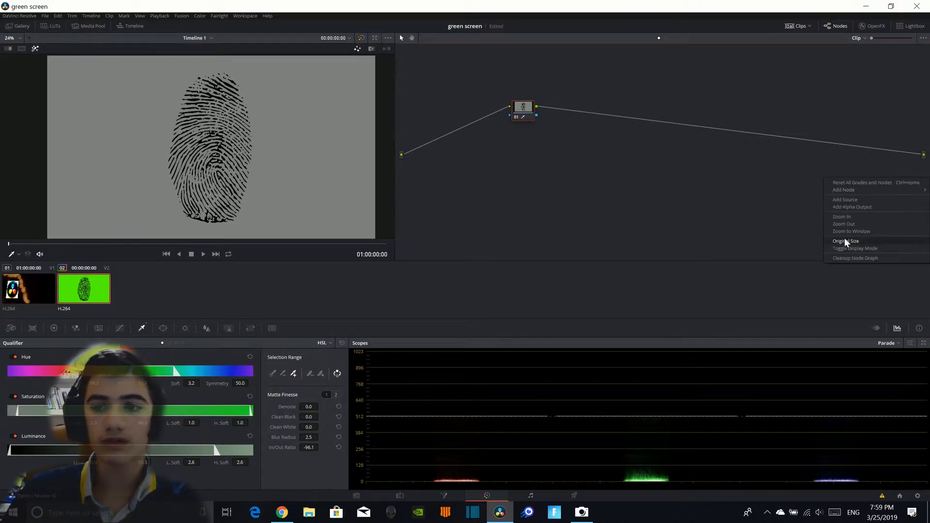
click(860, 206)
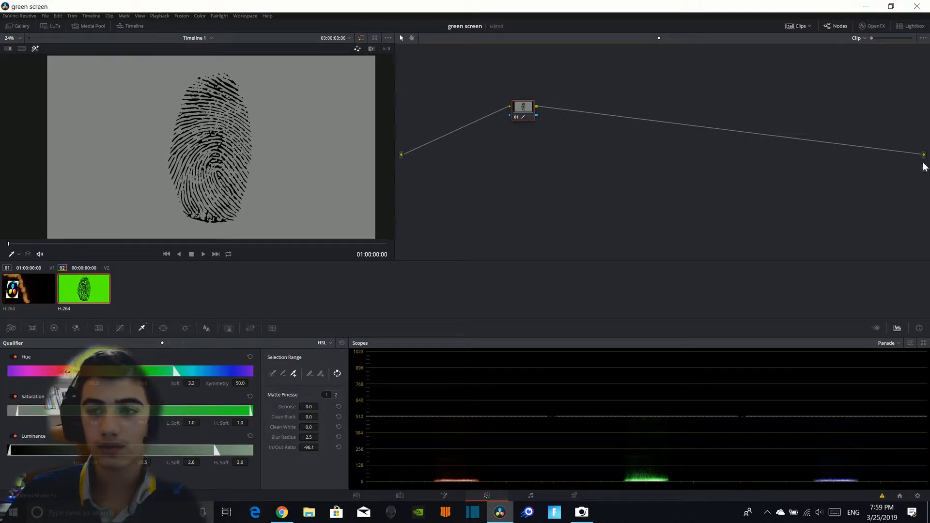
drag(924, 169, 535, 115)
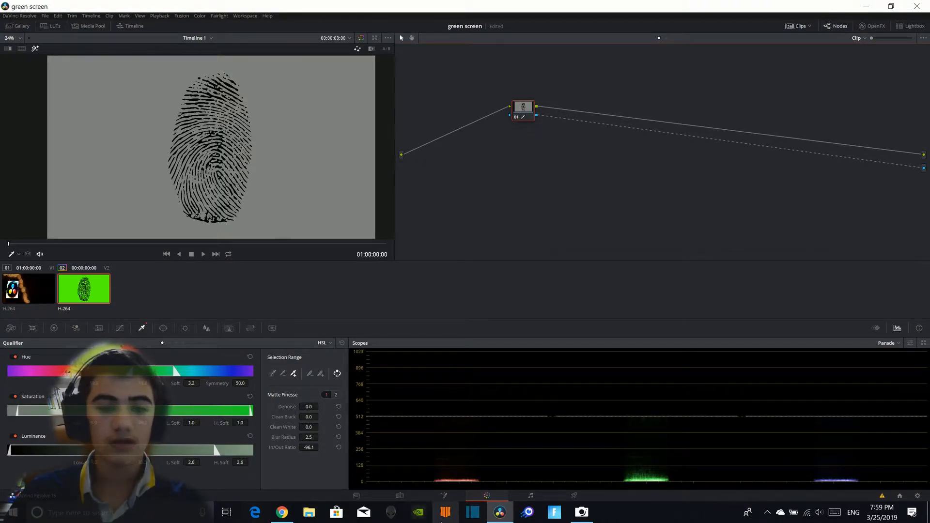
Step: Return to the Edit page and scrub to 01:00:06:16 to check the keyed fingerprint over the footage
click(411, 496)
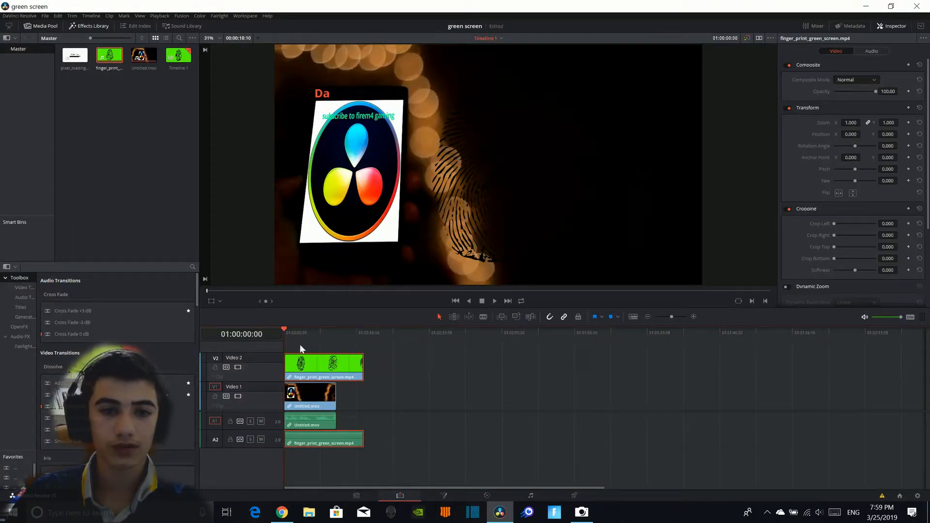
drag(284, 337, 312, 359)
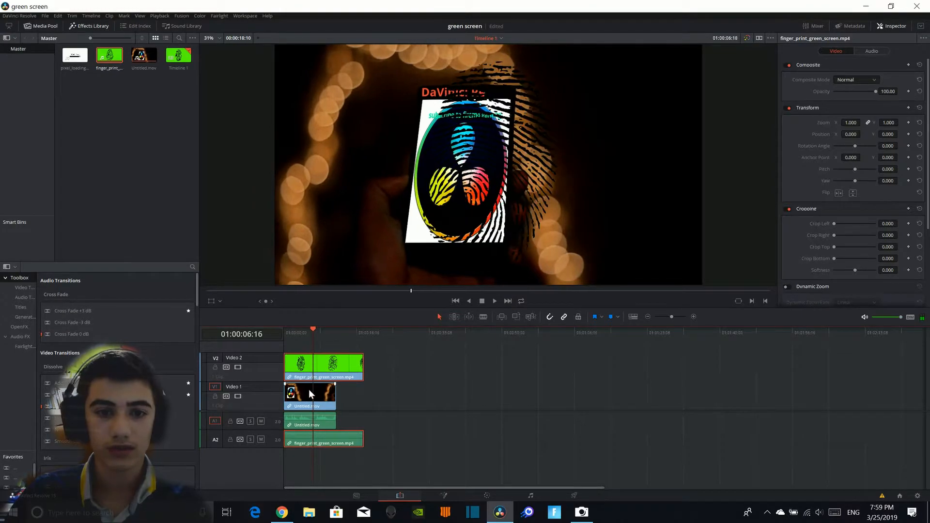
Step: Back in the fingerprint clip's color grade, check the key at 01:00:08:19 and set the matte's In/Out Ratio to -100.0
click(479, 495)
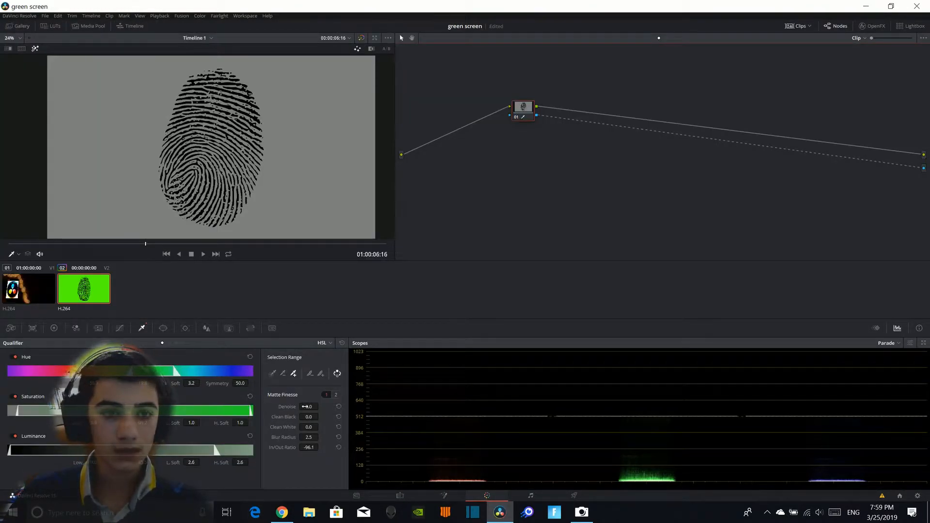
drag(145, 244, 189, 246)
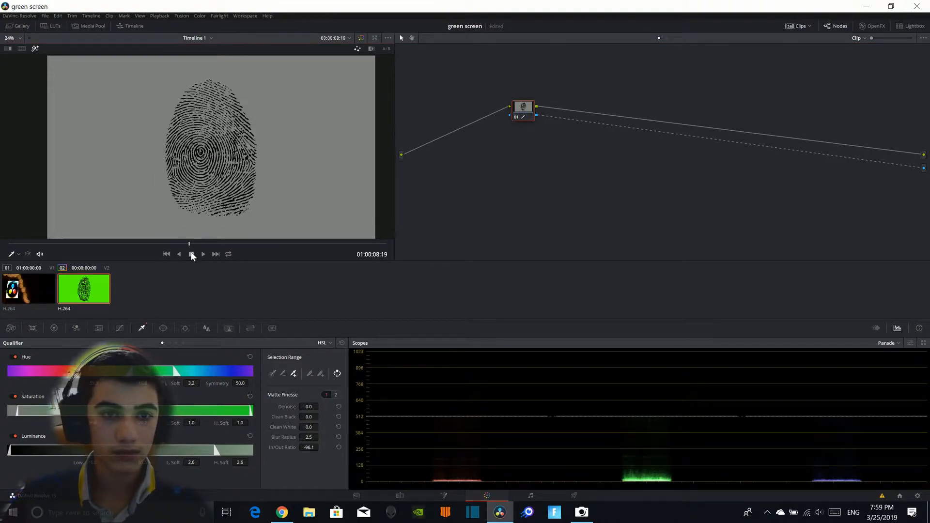
drag(304, 447, 320, 447)
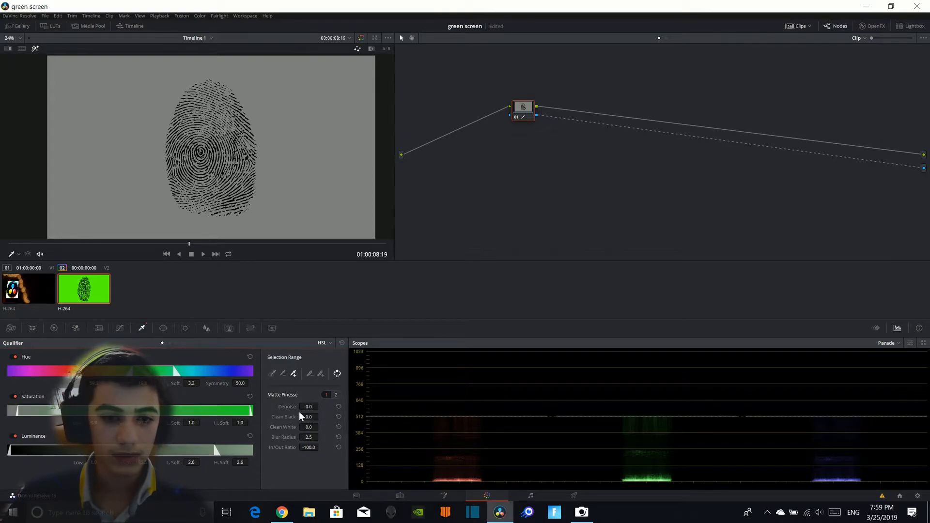
Step: Reduce the fingerprint matte's Blur Radius to 0.0 and check the overlay on the Edit page back to 01:00:04:22
drag(308, 406, 320, 406)
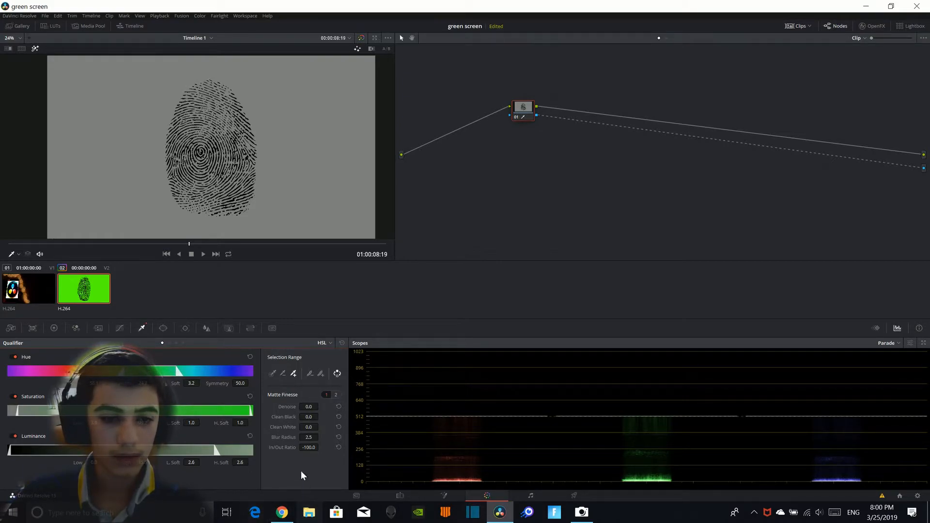
drag(310, 437, 320, 437)
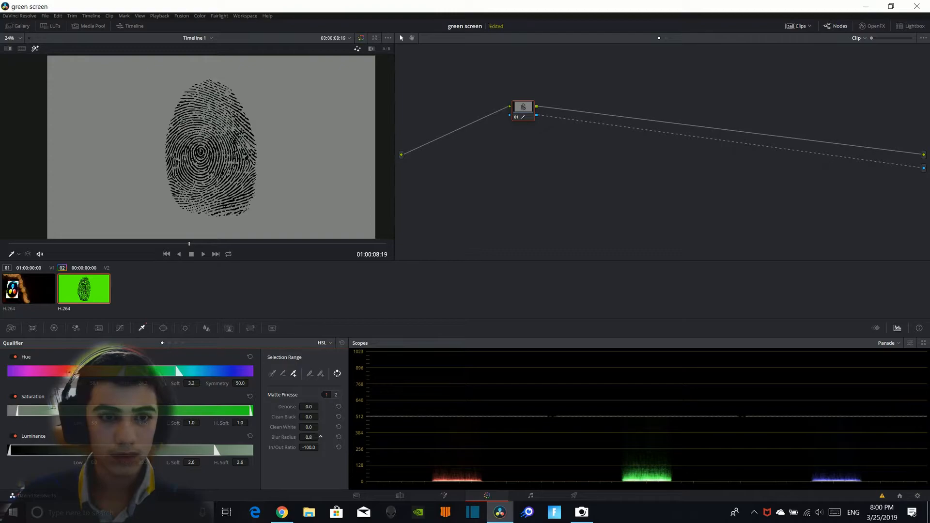
click(405, 493)
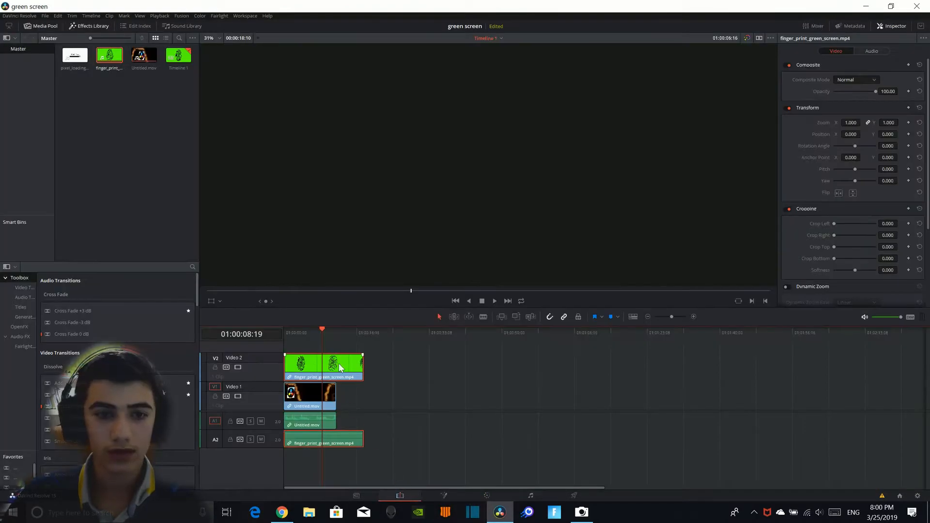
click(312, 346)
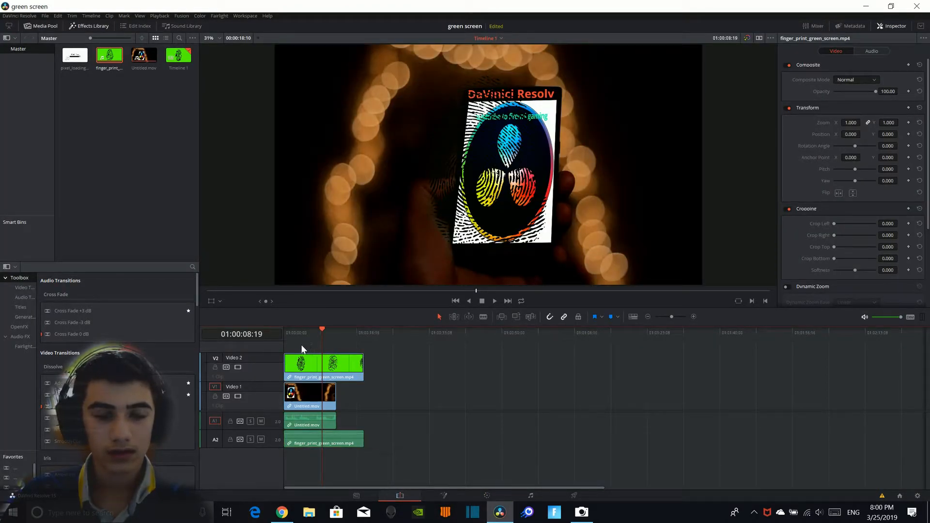
drag(323, 330, 305, 333)
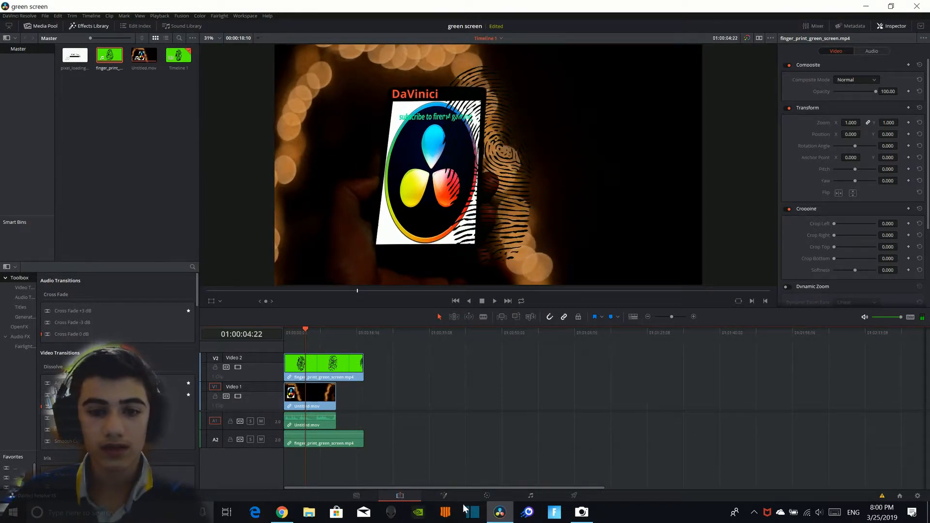
Step: In the fingerprint clip's color grade, go to 01:00:06:18 and set the matte's Denoise to 1.3
click(486, 496)
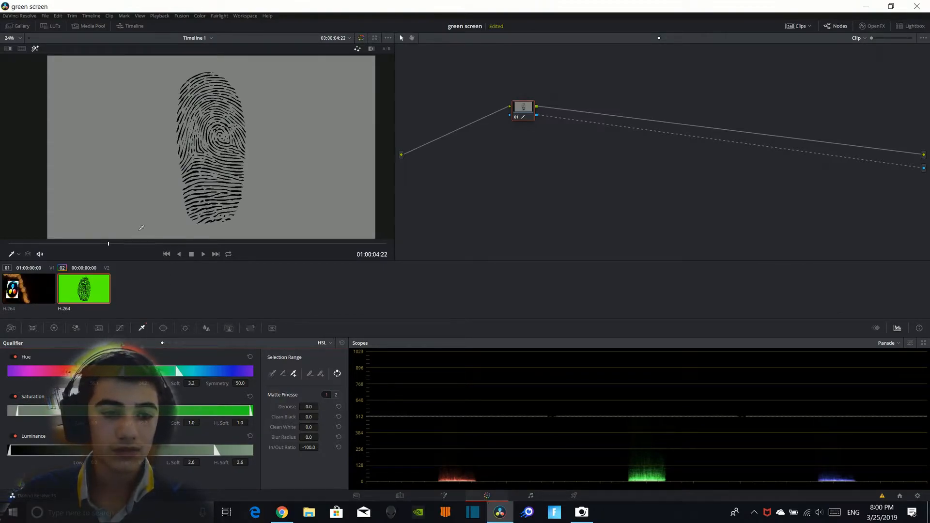
drag(108, 244, 148, 248)
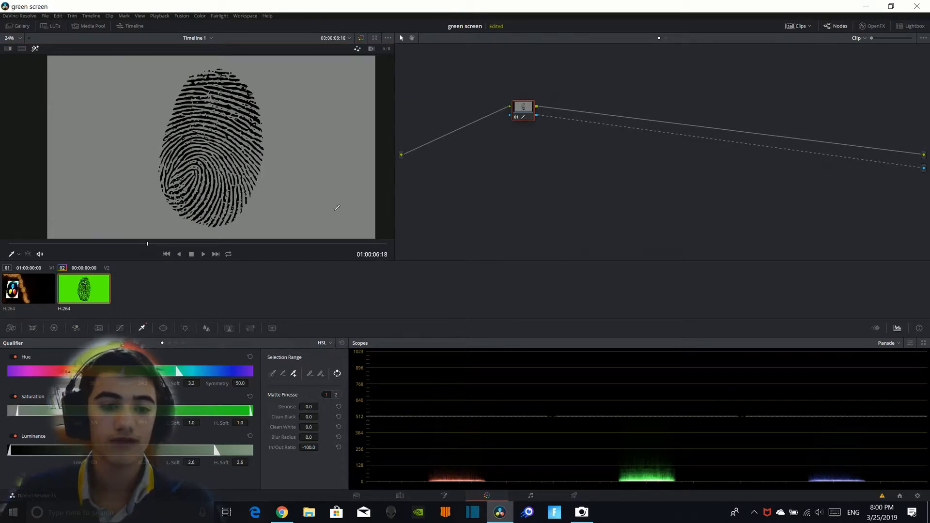
mouse_move(308, 406)
mouse_down()
mouse_move(320, 406)
mouse_move(312, 406)
mouse_up()
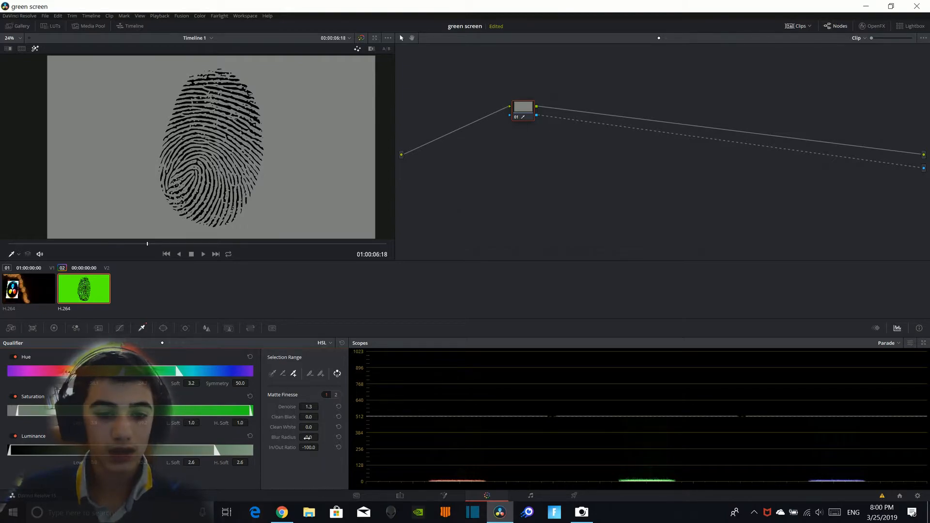
click(321, 344)
click(314, 342)
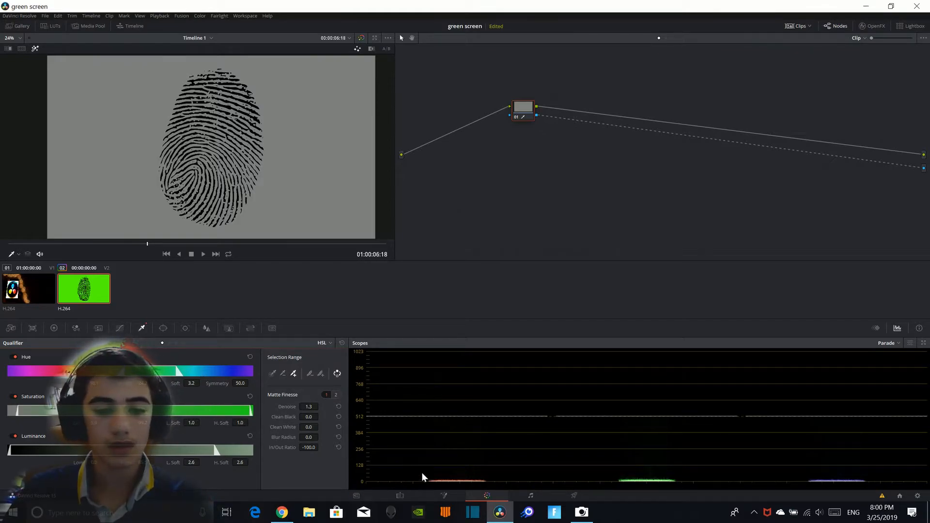
Step: On the Edit page, trim the fingerprint clip to the phone footage's length and move it further along Video 2
click(400, 495)
mouse_move(324, 339)
mouse_down()
mouse_move(298, 336)
mouse_move(324, 327)
mouse_up()
mouse_move(327, 324)
mouse_down()
mouse_move(339, 323)
mouse_move(310, 324)
mouse_up()
drag(363, 367, 455, 359)
Step: Place pixel_loading_bar.mp4 at the start of Video 2 and connect node 01's key output to a new alpha output in its color grade
drag(74, 54, 280, 330)
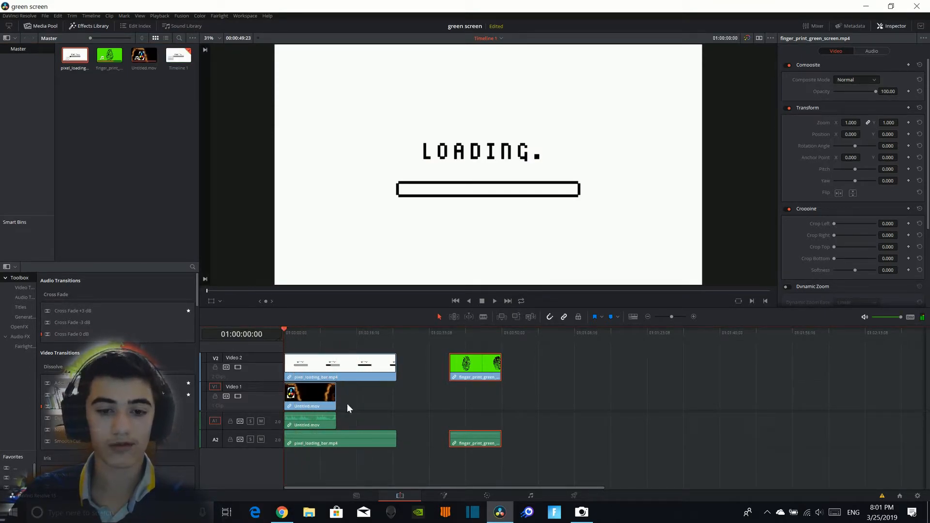
click(486, 492)
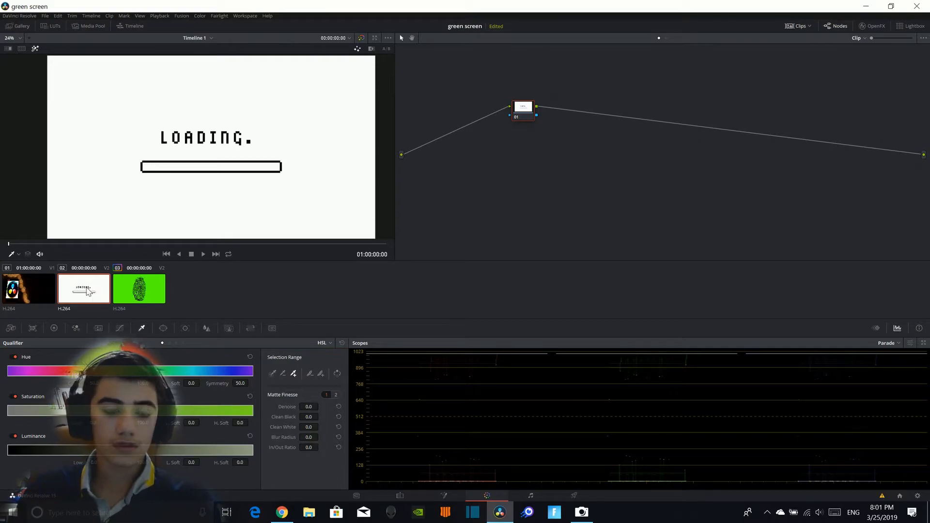
right_click(919, 169)
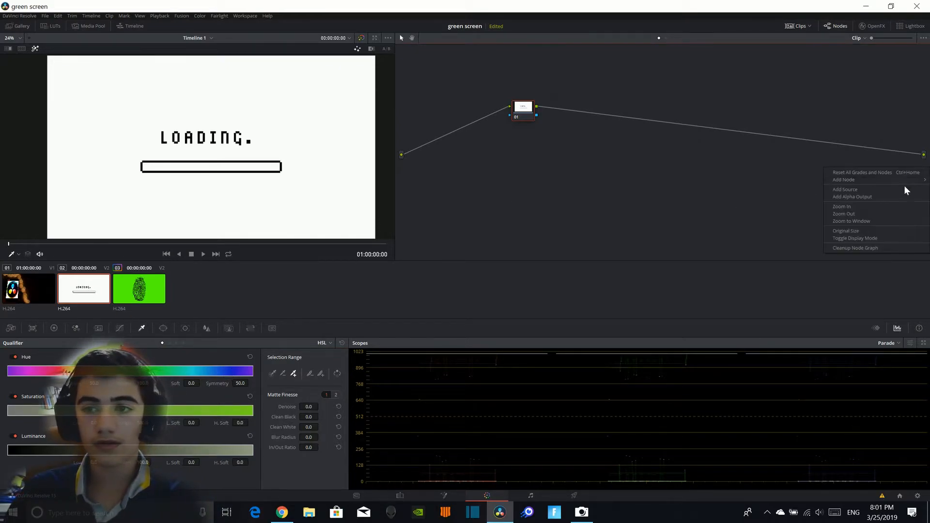
click(861, 197)
drag(923, 168, 525, 121)
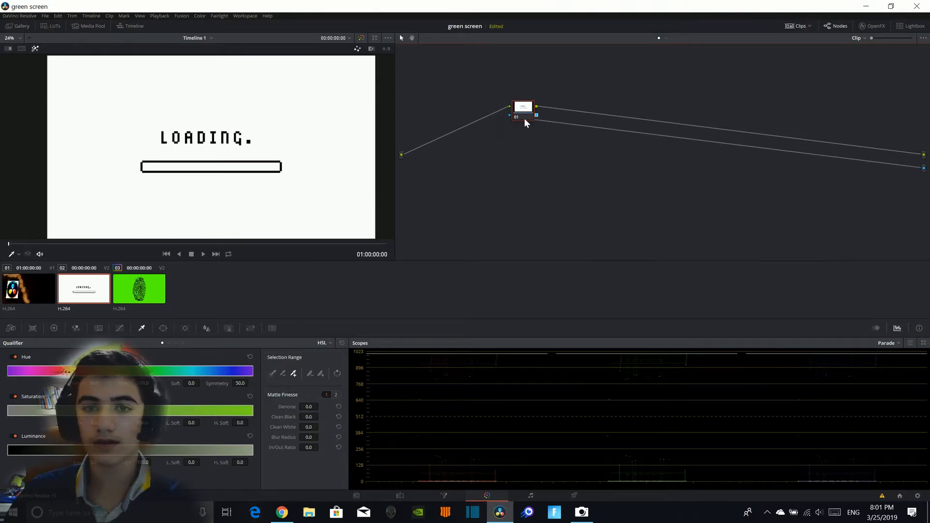
Step: Sample the loading clip's white background with the HSL Qualifier picker and invert the selection
click(273, 374)
click(314, 183)
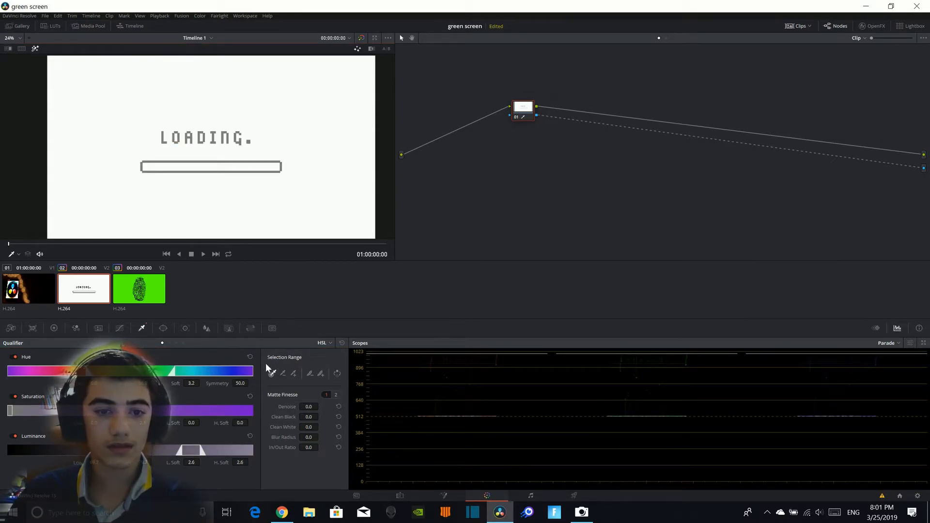
click(336, 374)
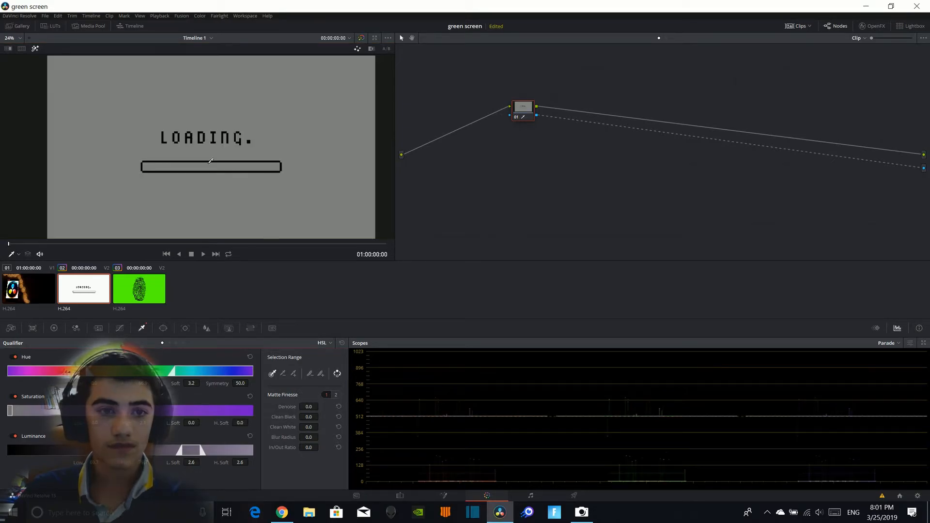
scroll(211, 155, down, 2)
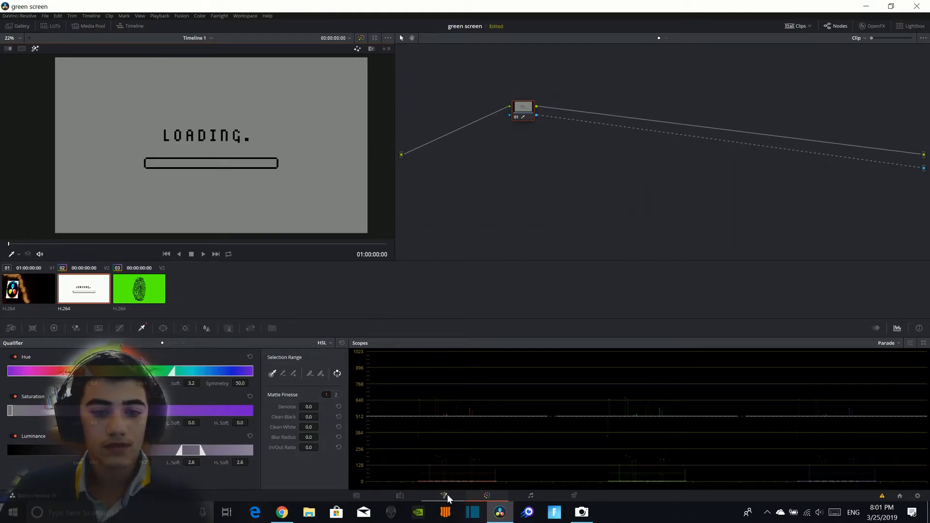
Step: Check the keyed loading bar over the phone footage on the Edit page at 01:00:02:16
click(401, 495)
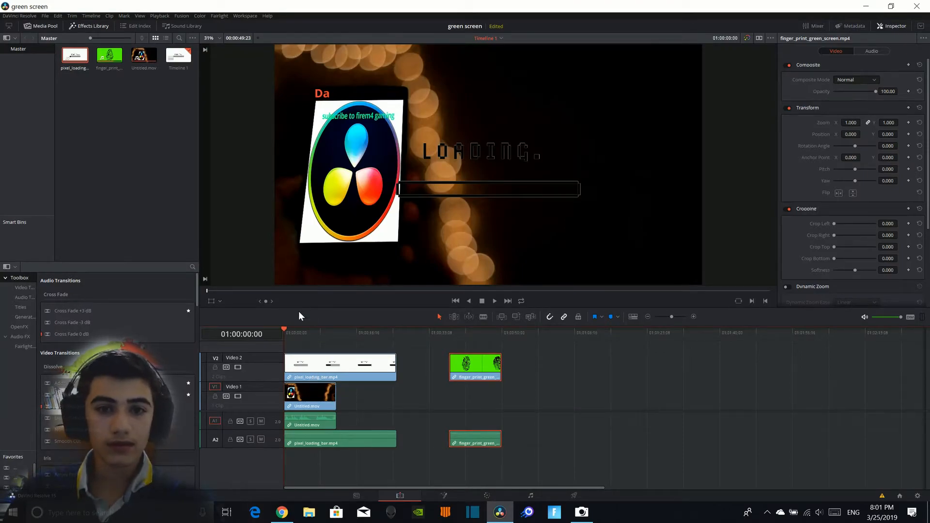
drag(291, 342, 309, 343)
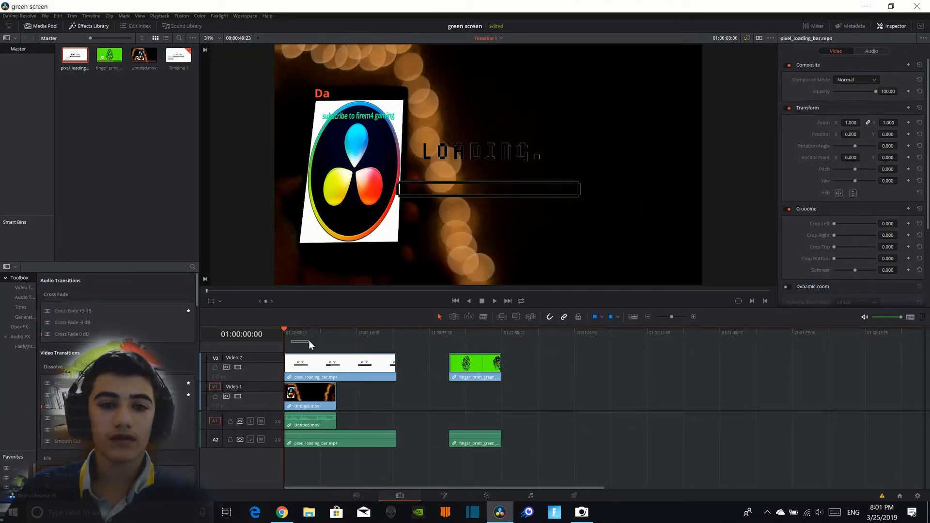
click(295, 338)
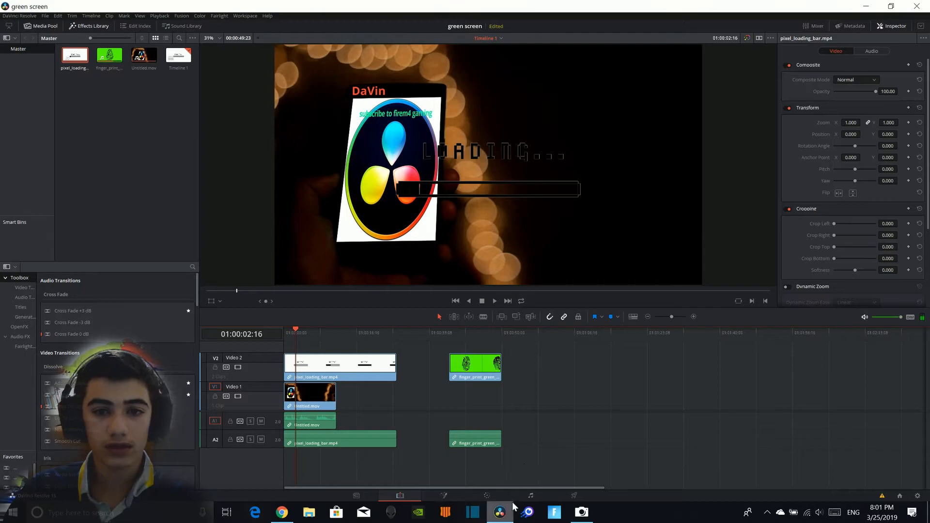
Step: Refine the loading clip's matte with Denoise 5.0, Clean Black 5.3, Blur Radius 1.9 and In/Out Ratio 13.5
click(489, 494)
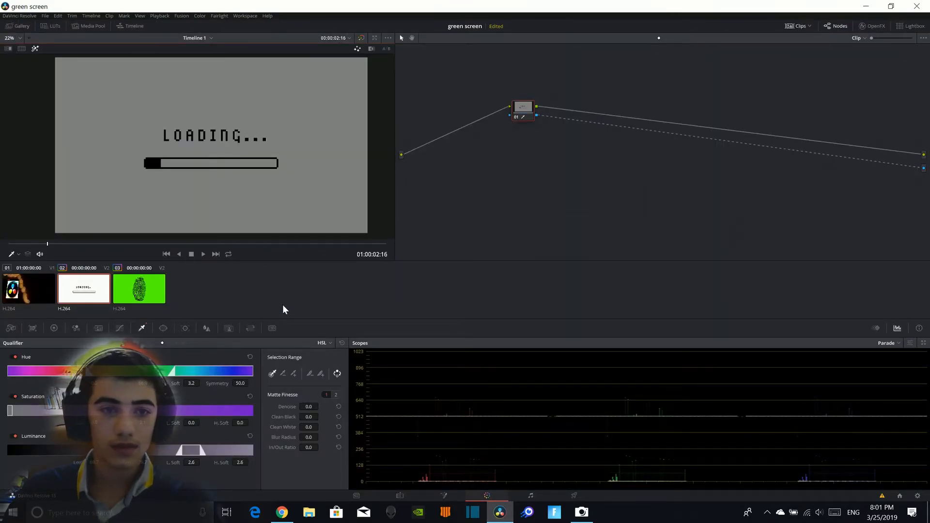
drag(308, 407, 308, 427)
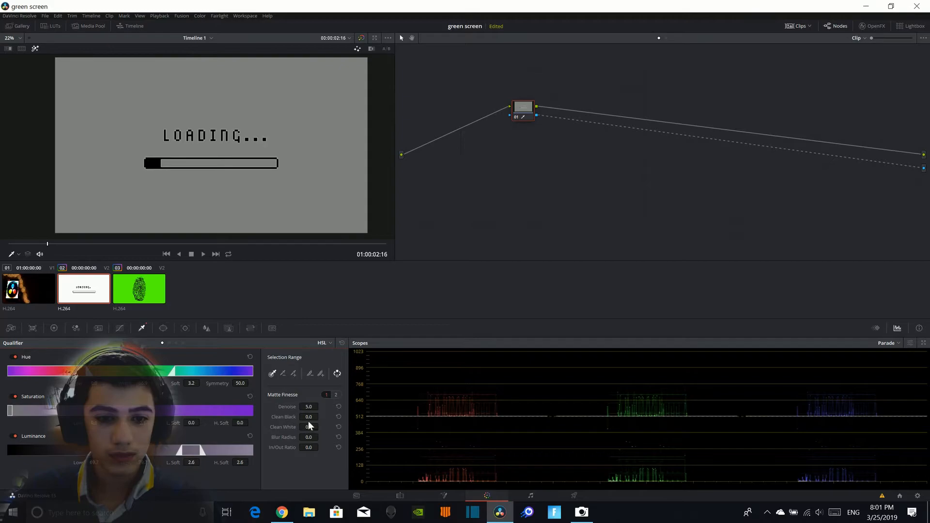
drag(308, 416, 321, 416)
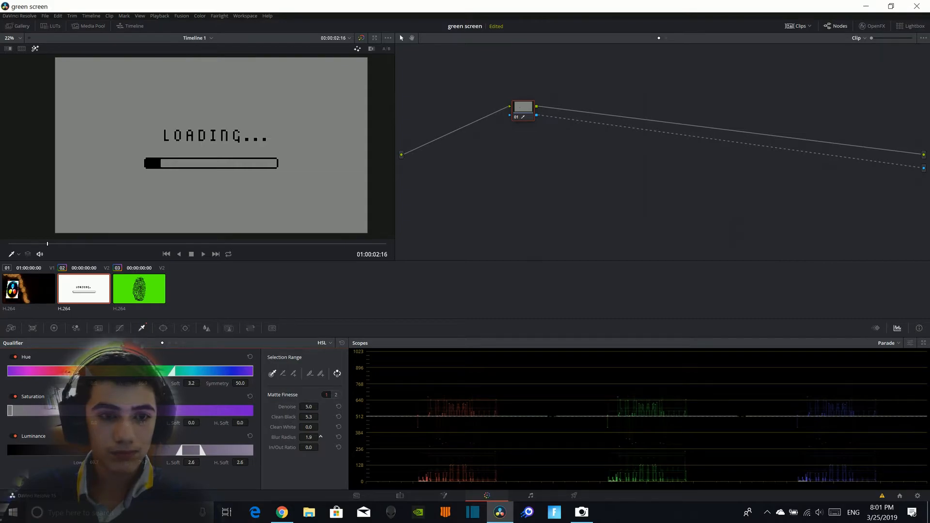
drag(308, 447, 321, 447)
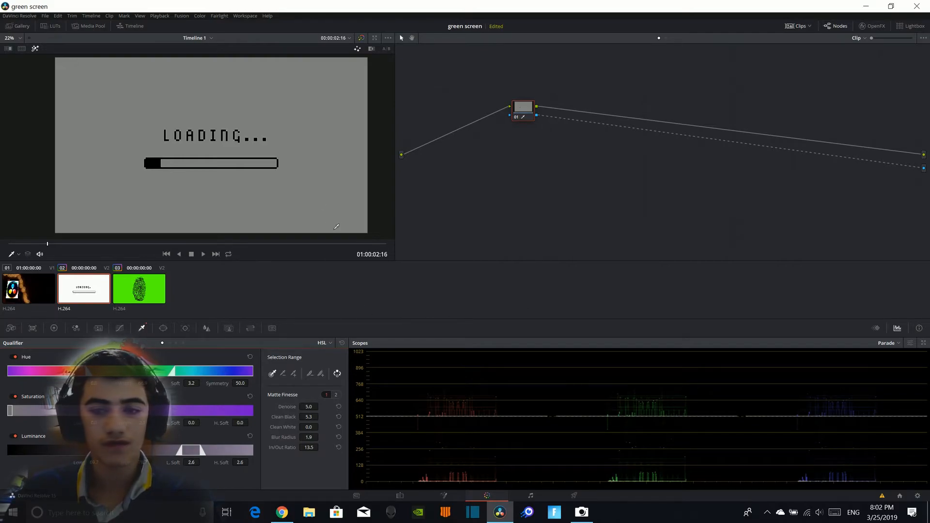
Step: Return to the timeline start and invert the loading clip's custom curve by raising its black point to maximum and lowering its white point to minimum
click(399, 496)
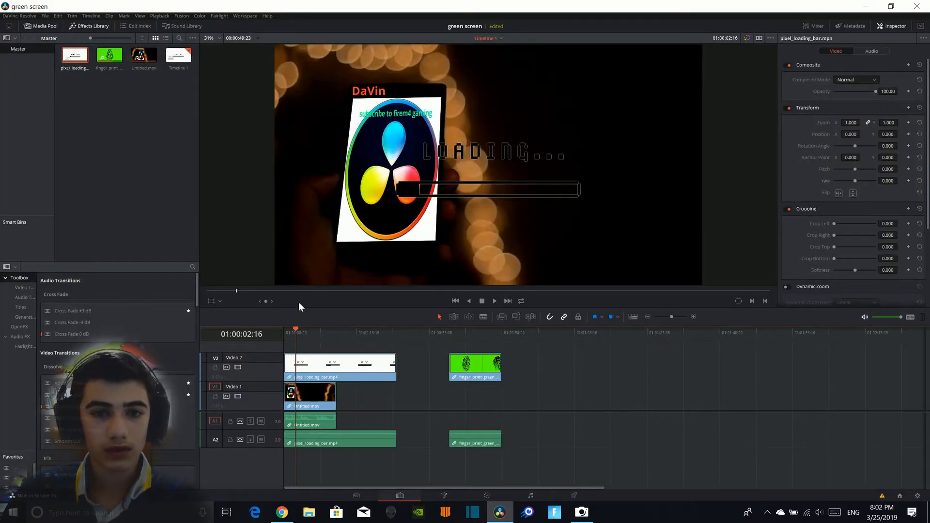
mouse_move(297, 337)
mouse_down()
mouse_move(334, 336)
mouse_move(284, 333)
mouse_up()
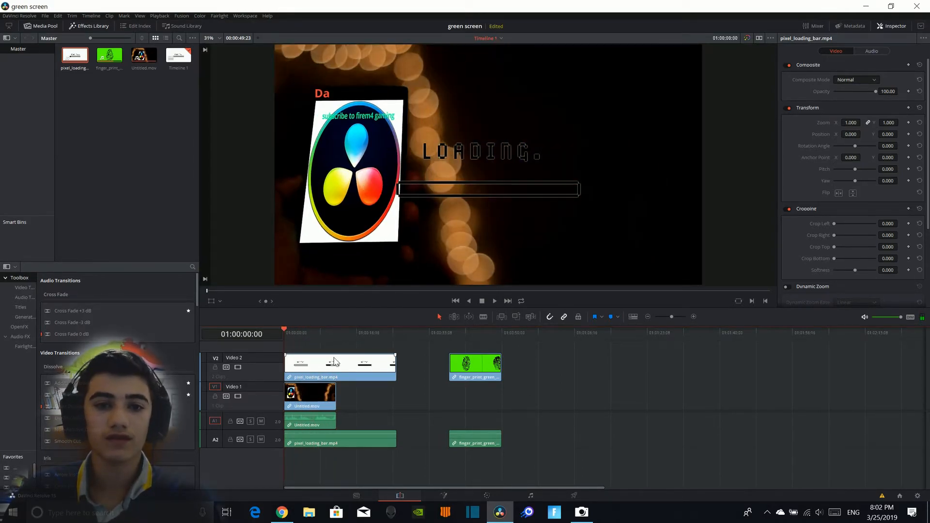
click(485, 492)
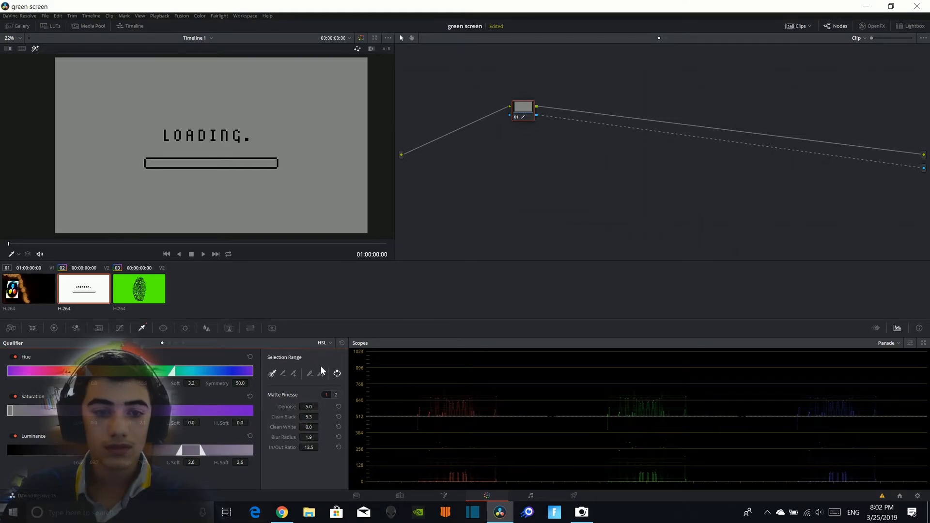
click(125, 328)
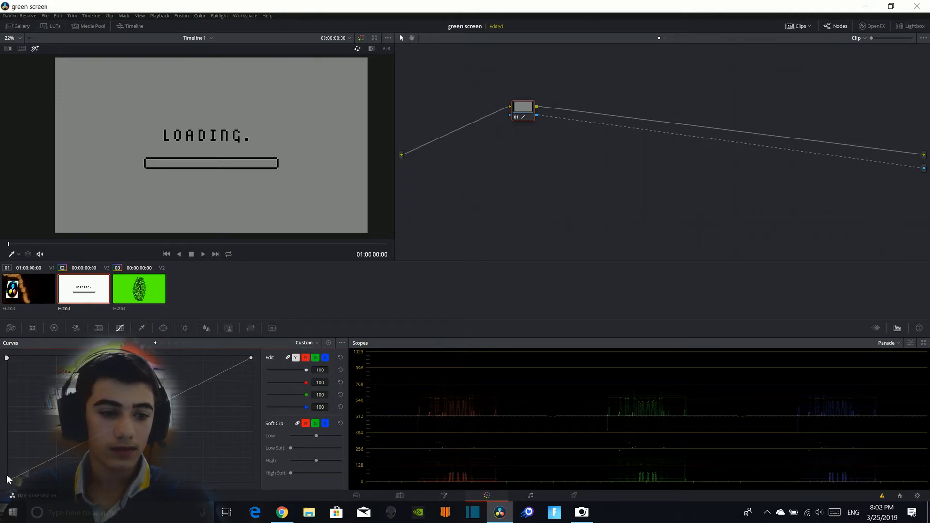
drag(9, 481, 7, 358)
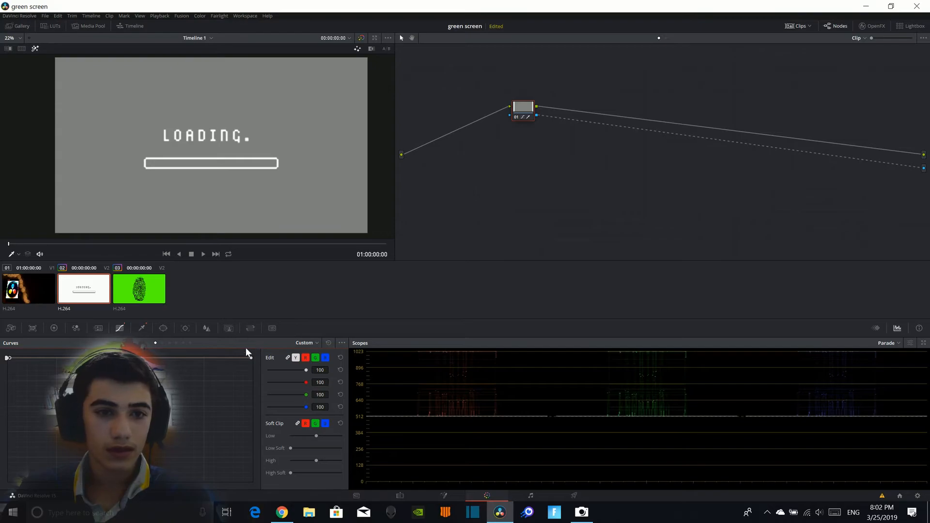
drag(251, 359, 252, 481)
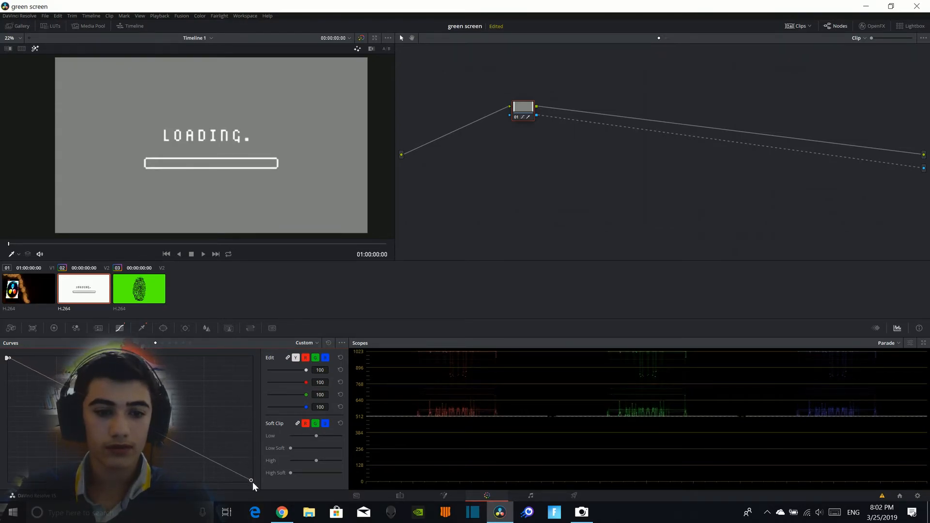
Step: Scrub through the timeline on the Edit page to check the white loading bar over the footage
click(399, 495)
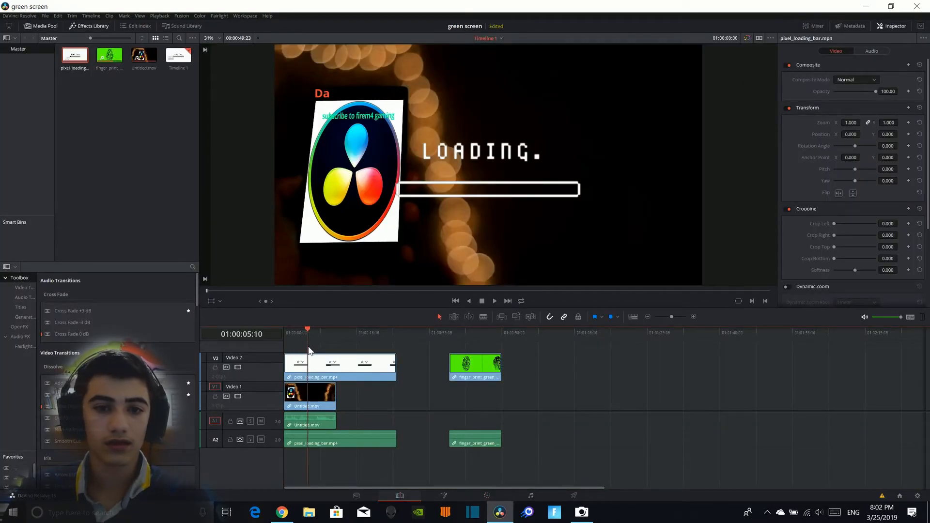
click(324, 332)
drag(325, 352, 334, 356)
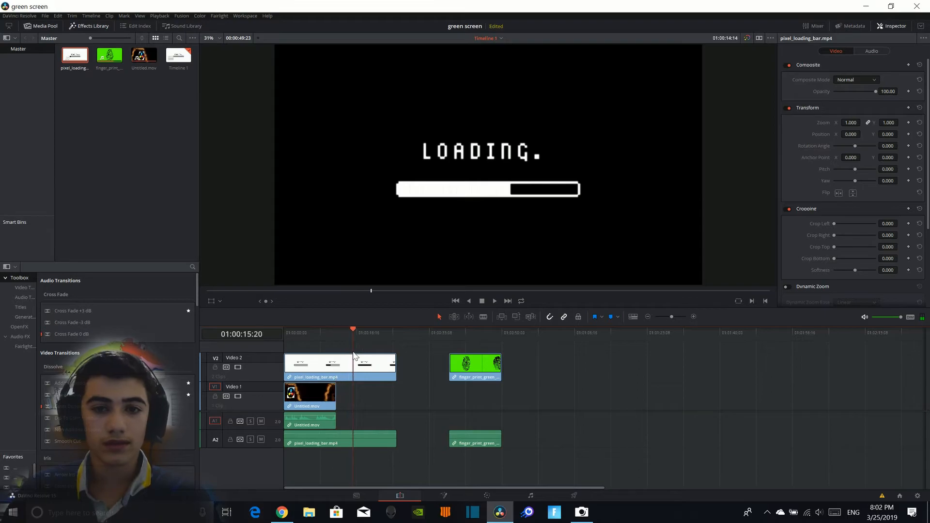
Step: Trim the loading clip to the end of the phone footage and move the fingerprint clip above it at the timeline start
click(397, 361)
drag(397, 361, 338, 364)
click(475, 371)
drag(469, 369, 284, 336)
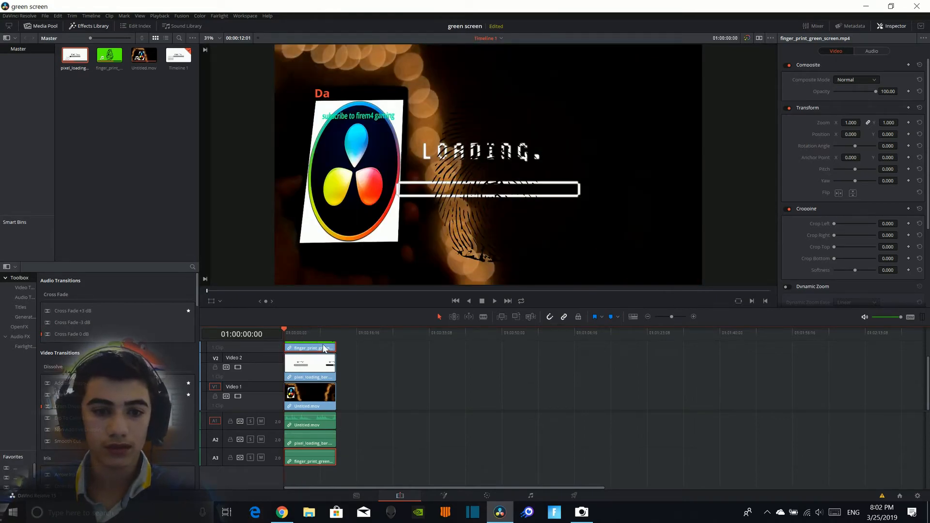
Step: Swap the two overlays so the loading clip sits on Video 3 and the fingerprint clip on Video 2, both from the timeline start
drag(324, 350, 394, 369)
drag(322, 369, 318, 345)
drag(390, 376, 318, 373)
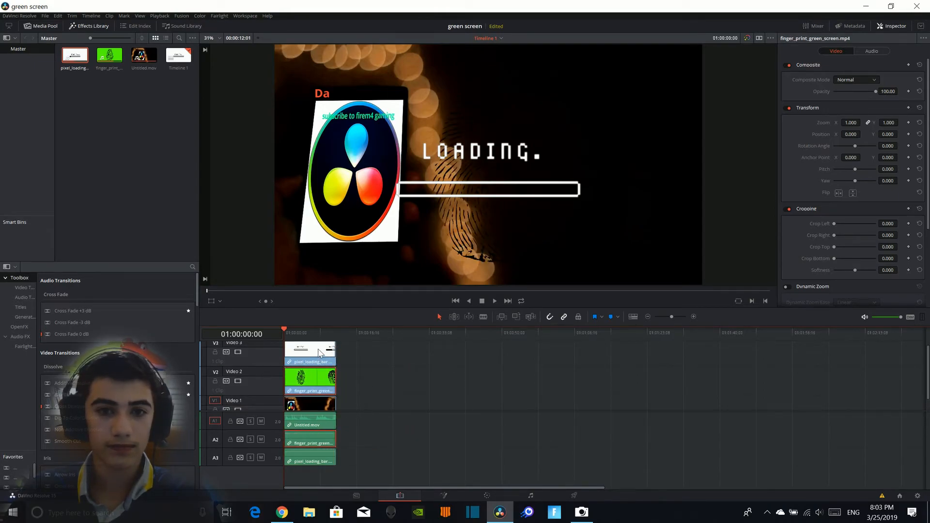
Step: Play the finished composite through to its end and return the playhead to 01:00:00:00
click(495, 300)
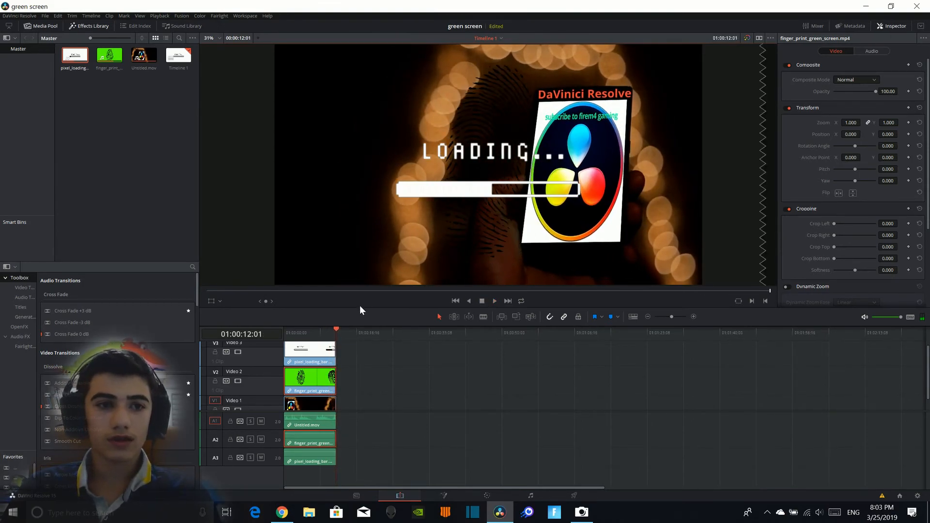
drag(336, 330, 283, 326)
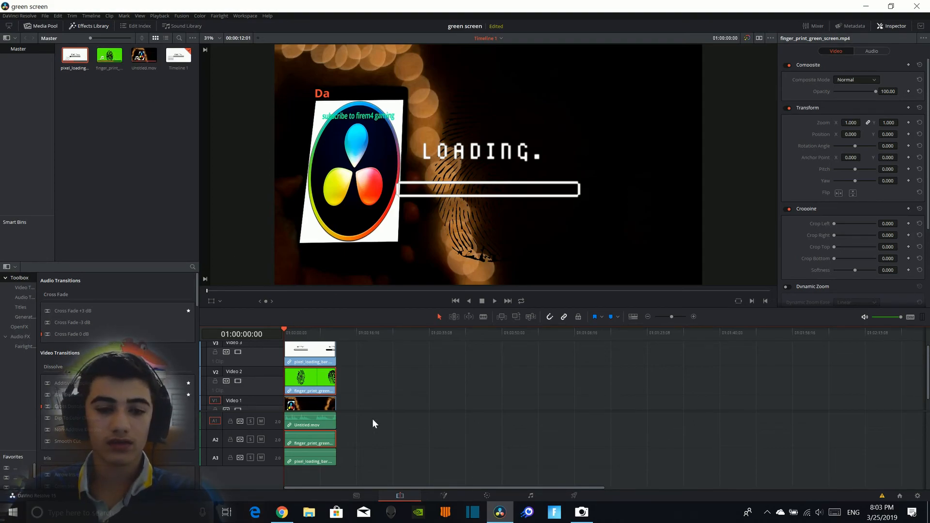
scroll(358, 371, down, 3)
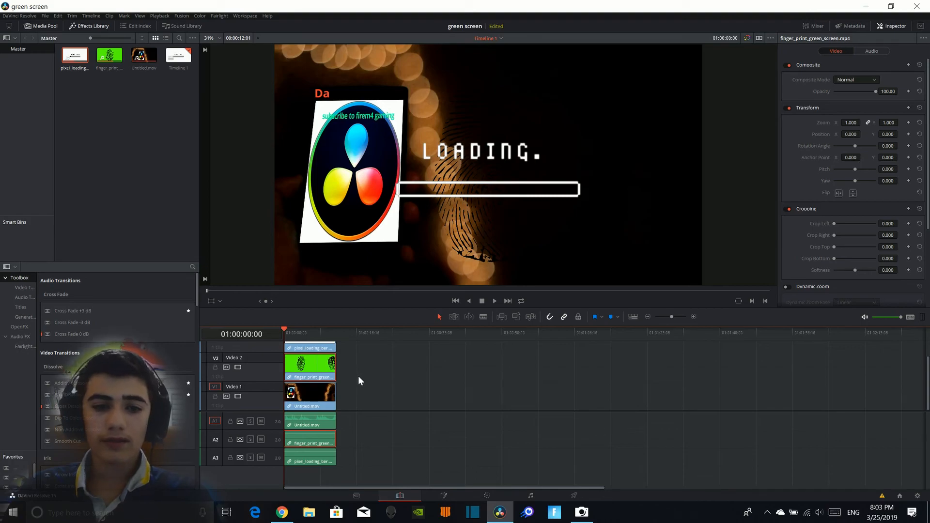
scroll(357, 377, up, 3)
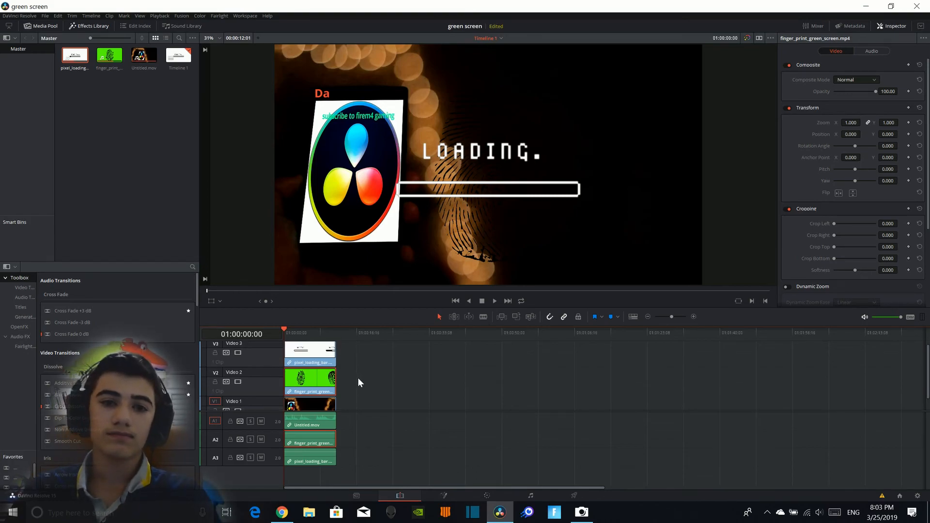
scroll(357, 382, down, 3)
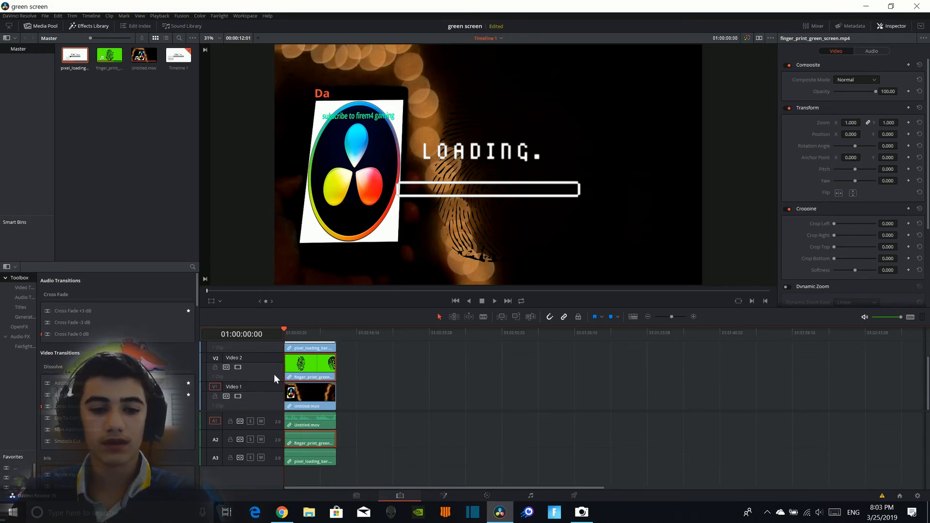
click(451, 391)
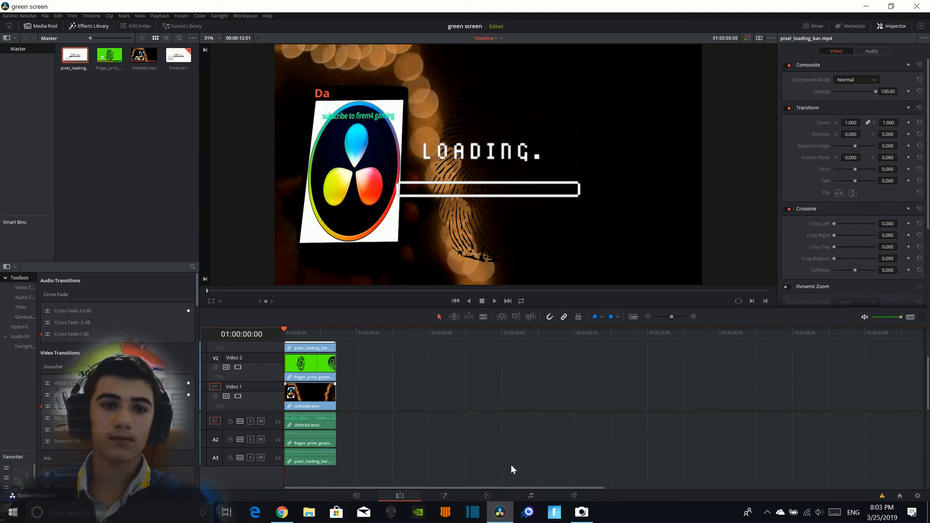